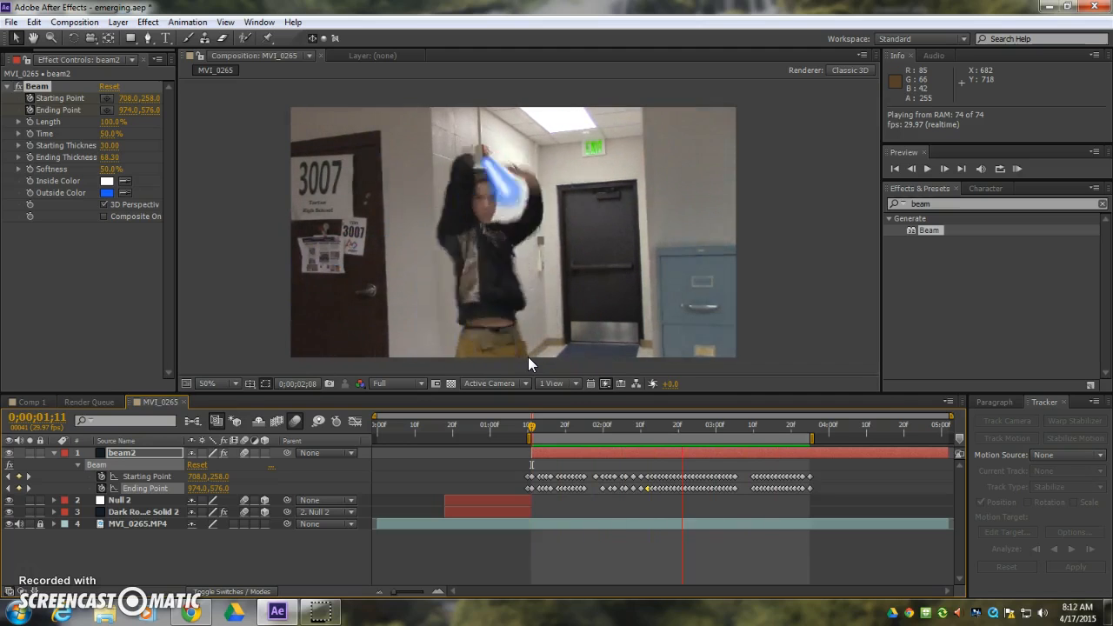
Stop the preview and move the beam2 layer's beam starting point to 738, 258 at 0;00;01;11.
{"action": "key", "text": "space"}
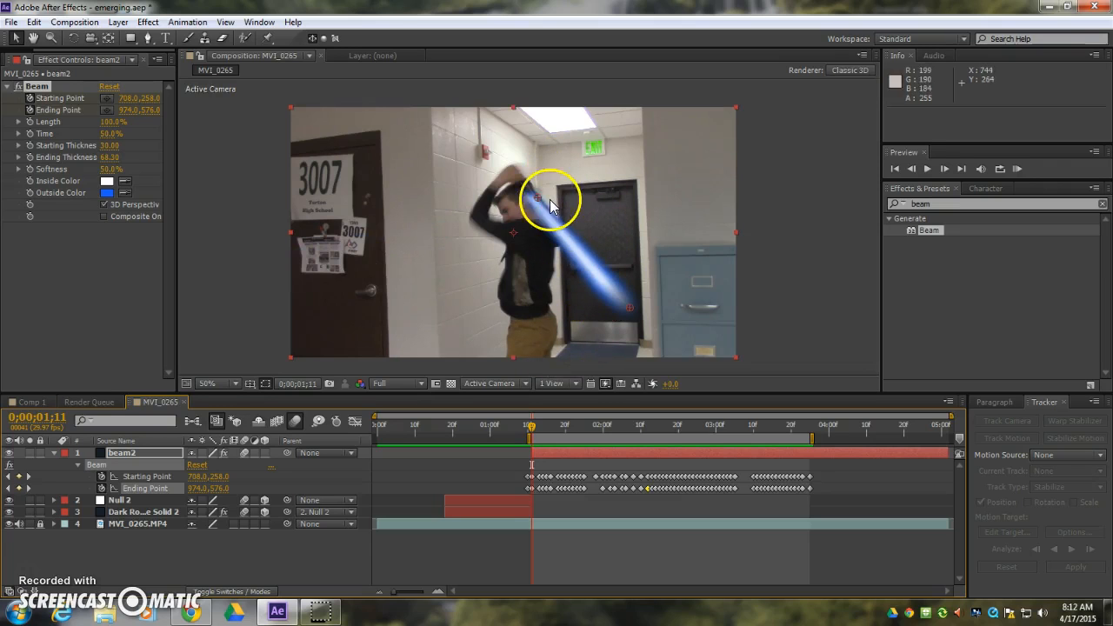
{"action": "left_click_drag", "start_coordinate": [537, 197], "coordinate": [548, 198]}
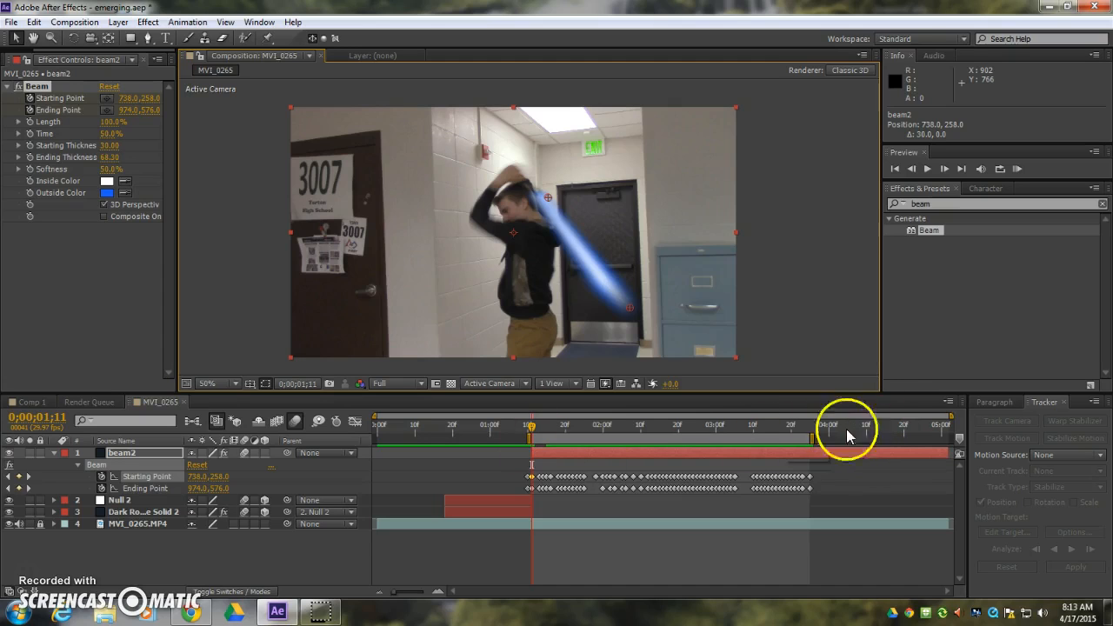
{"action": "left_click", "coordinate": [594, 456]}
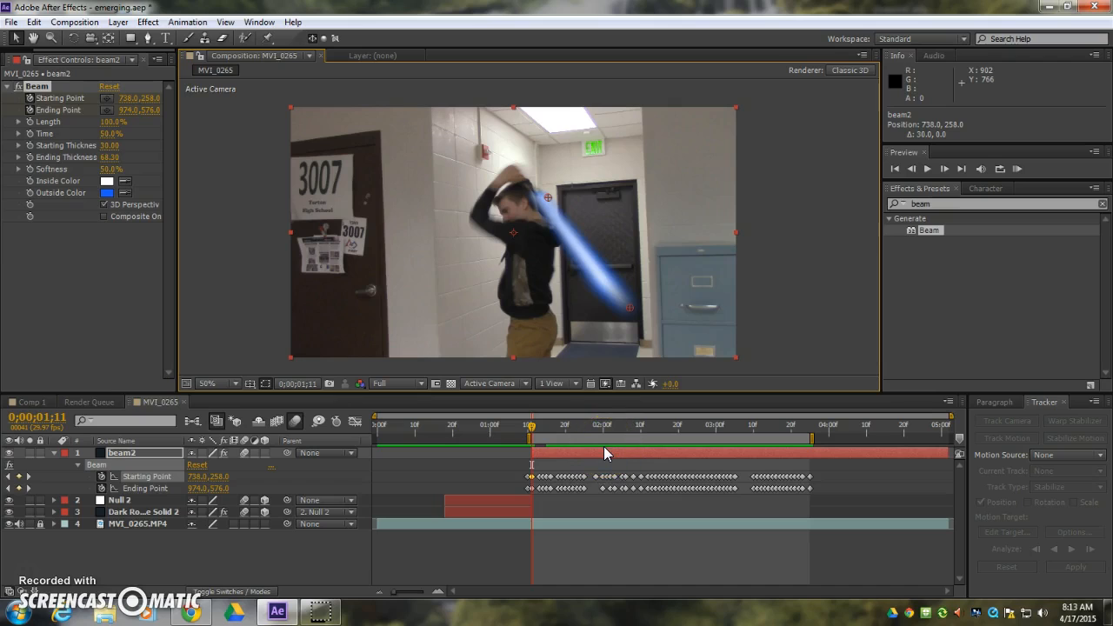
{"action": "left_click", "coordinate": [583, 433]}
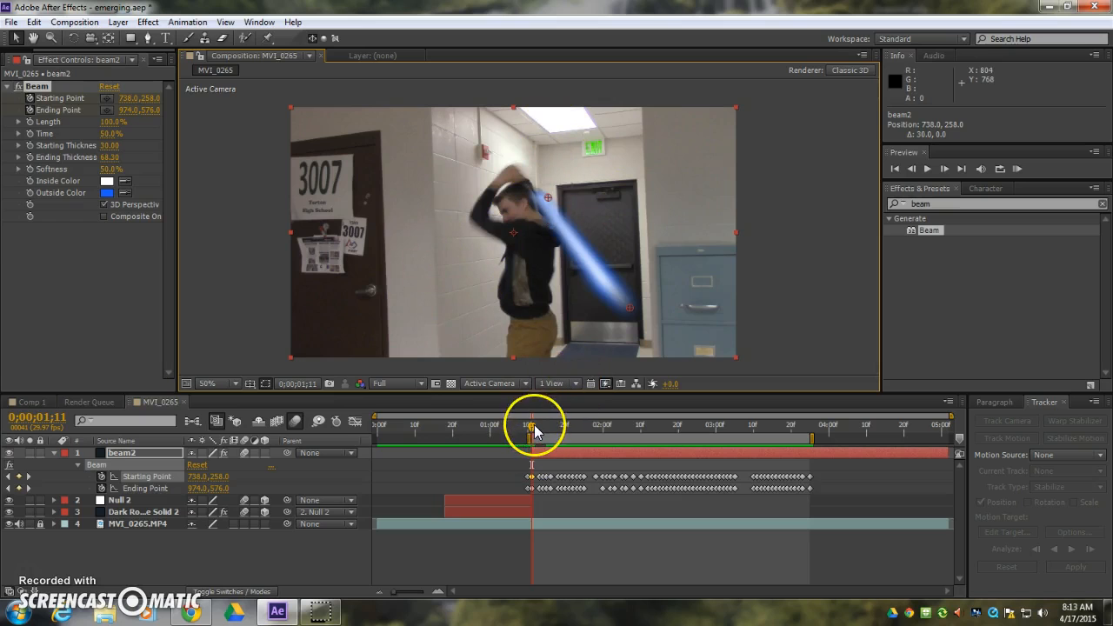
Scrub through the beam animation to 0;00;03;25, turn off the beam2 layer's visibility and show the project items.
{"action": "left_click_drag", "start_coordinate": [534, 432], "coordinate": [585, 439]}
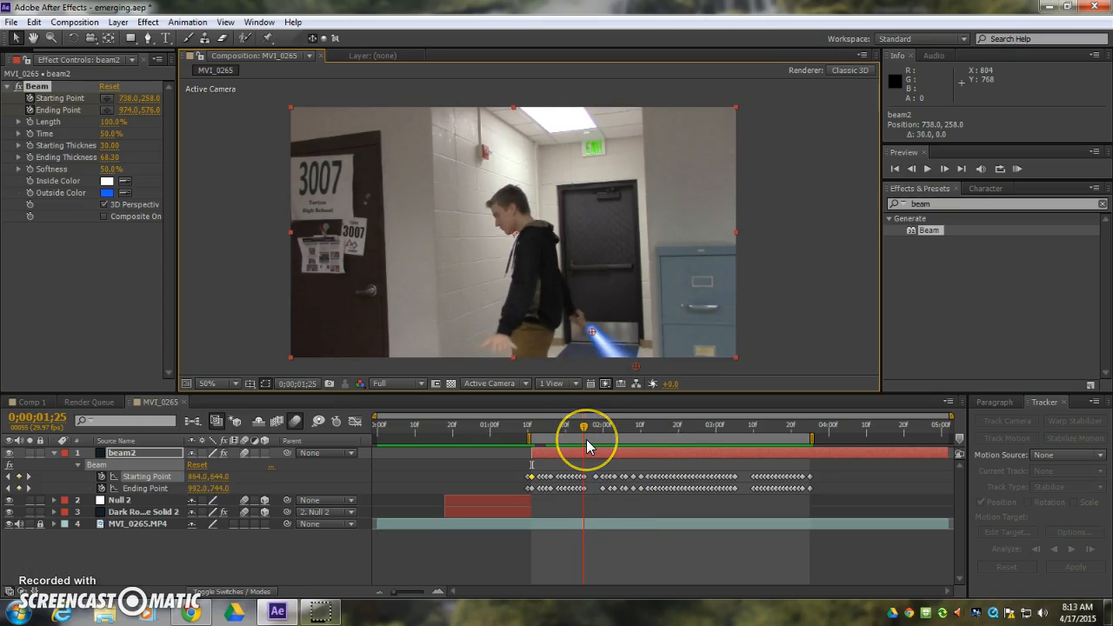
{"action": "left_click_drag", "start_coordinate": [587, 442], "coordinate": [810, 432]}
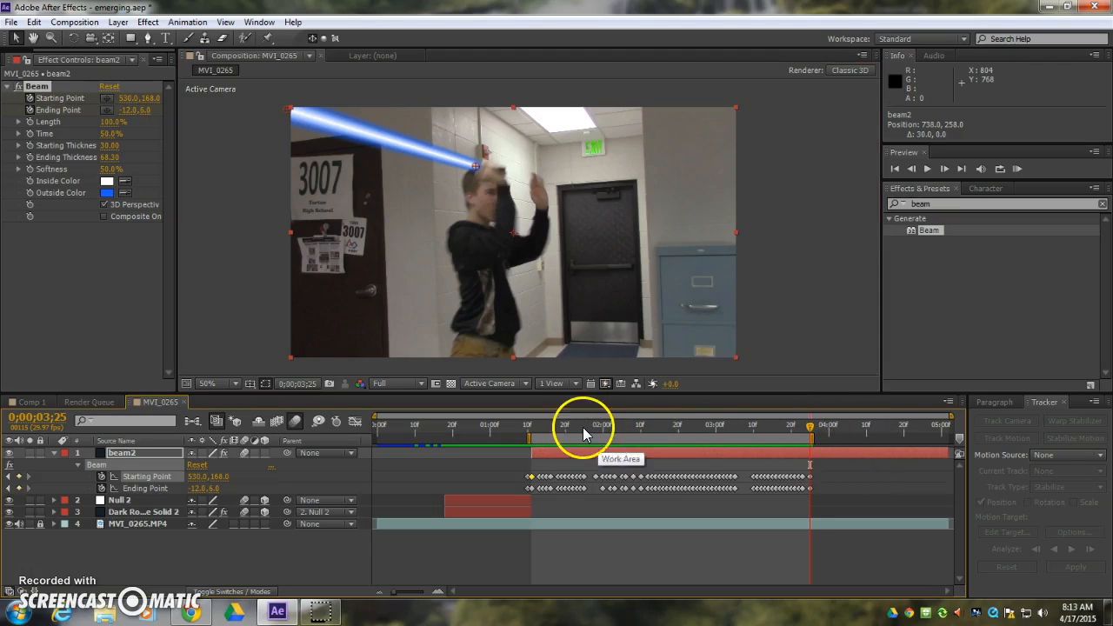
{"action": "left_click", "coordinate": [10, 453]}
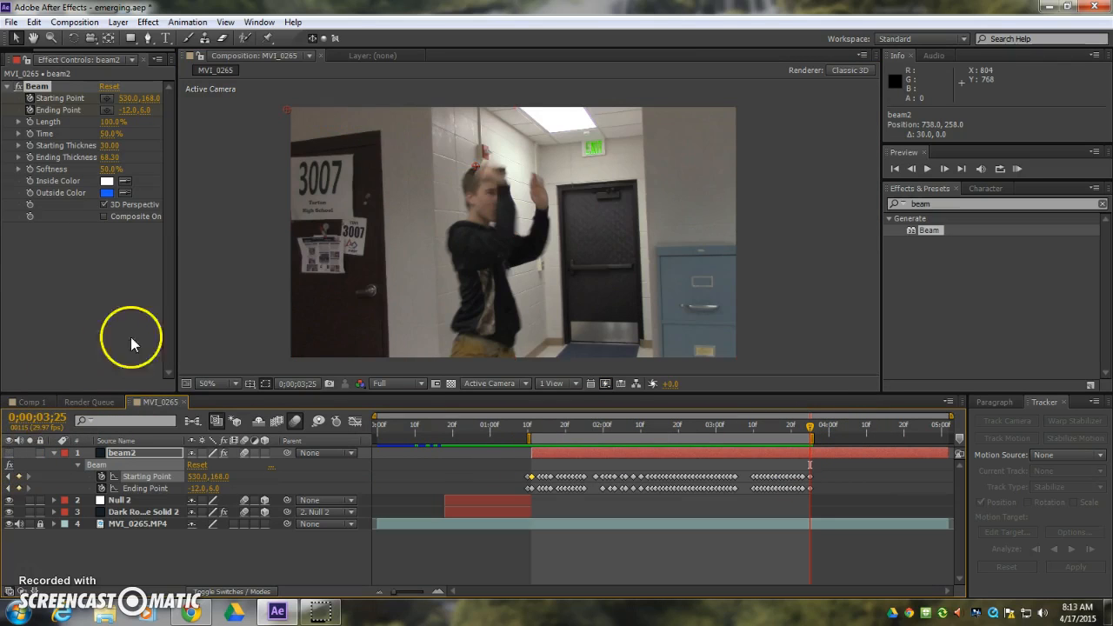
{"action": "scroll", "coordinate": [24, 54], "scroll_direction": "up", "scroll_amount": 3}
{"action": "left_click", "coordinate": [20, 59]}
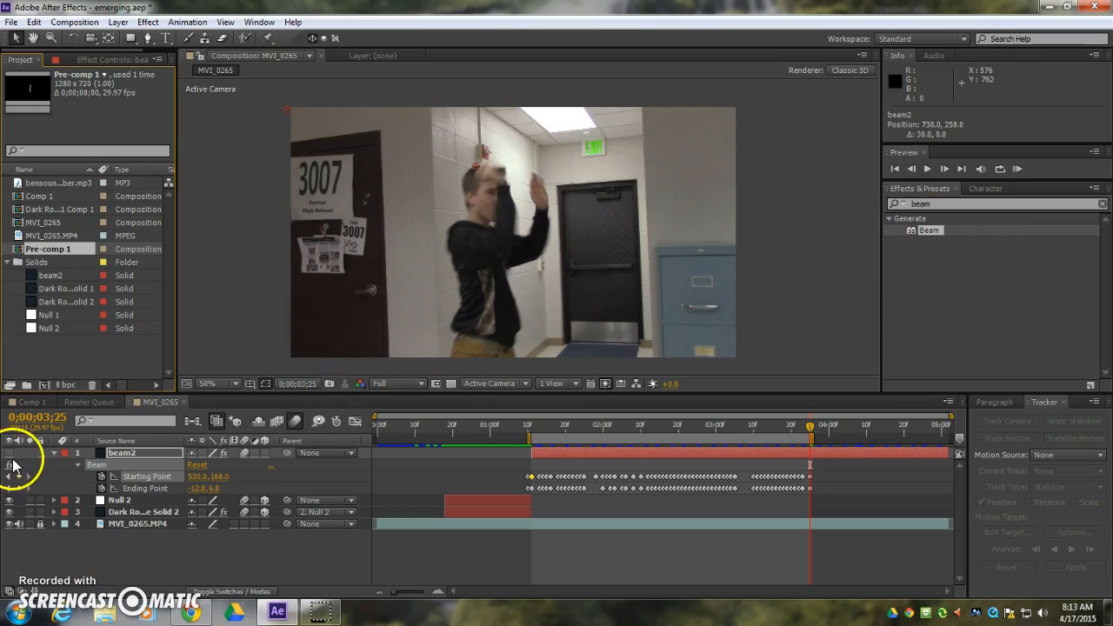
{"action": "left_click", "coordinate": [126, 454]}
{"action": "left_click", "coordinate": [225, 531]}
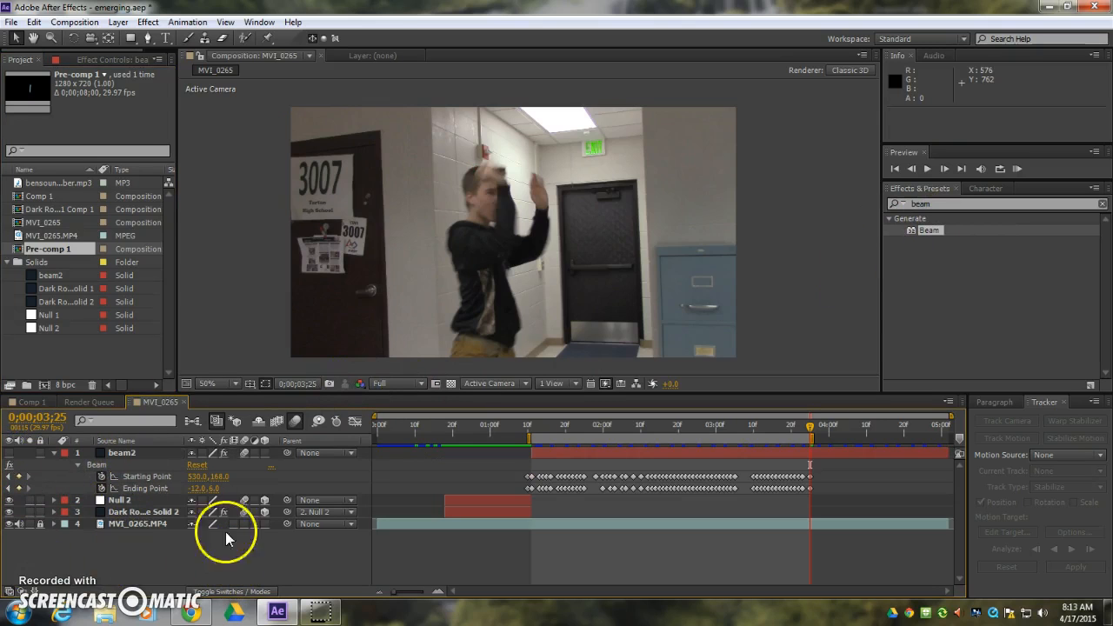
Move the current time and work area start to 0;00;00;18, and turn off visibility of Dark Royal Blue Solid 2 and Null 2.
{"action": "left_click_drag", "start_coordinate": [550, 420], "coordinate": [444, 440]}
{"action": "left_click_drag", "start_coordinate": [527, 437], "coordinate": [436, 439]}
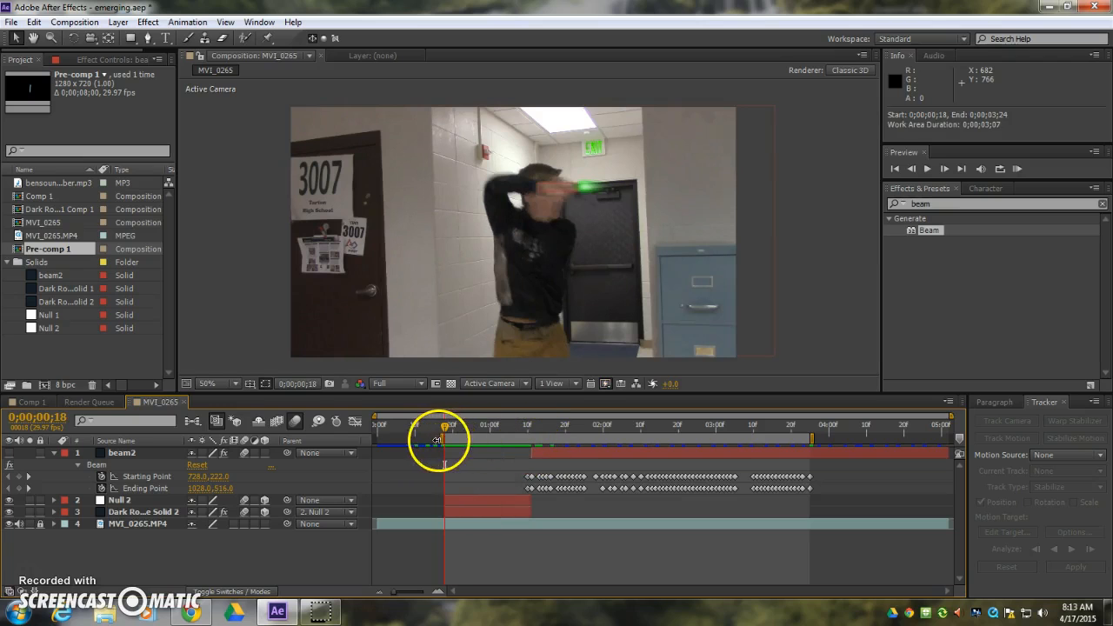
{"action": "left_click", "coordinate": [137, 512]}
{"action": "left_click", "coordinate": [9, 512]}
{"action": "left_click", "coordinate": [148, 548]}
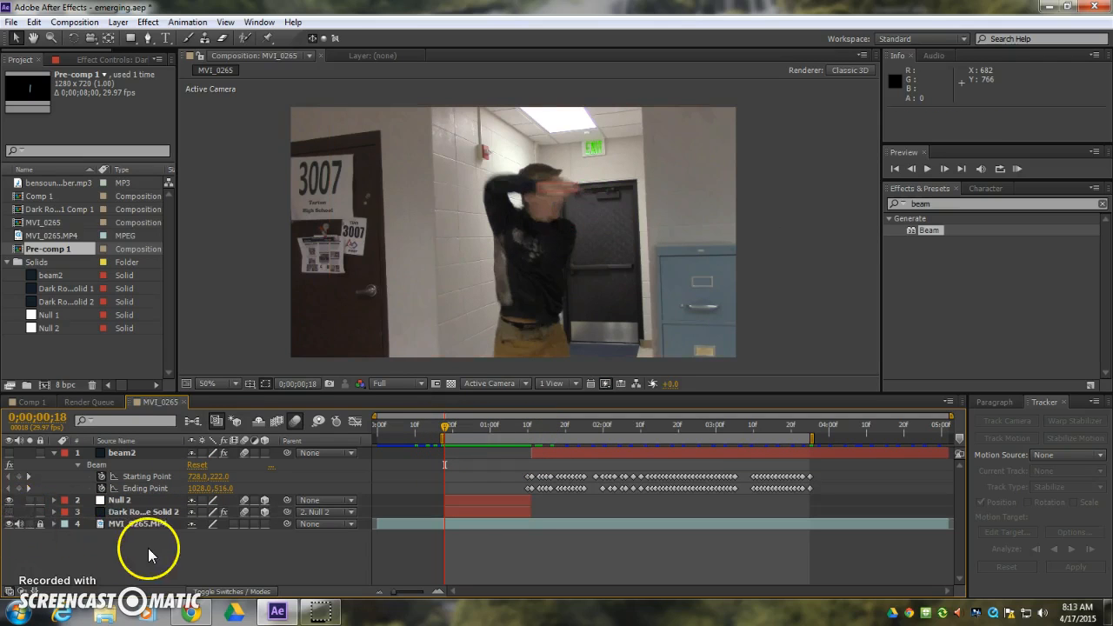
{"action": "left_click", "coordinate": [8, 500]}
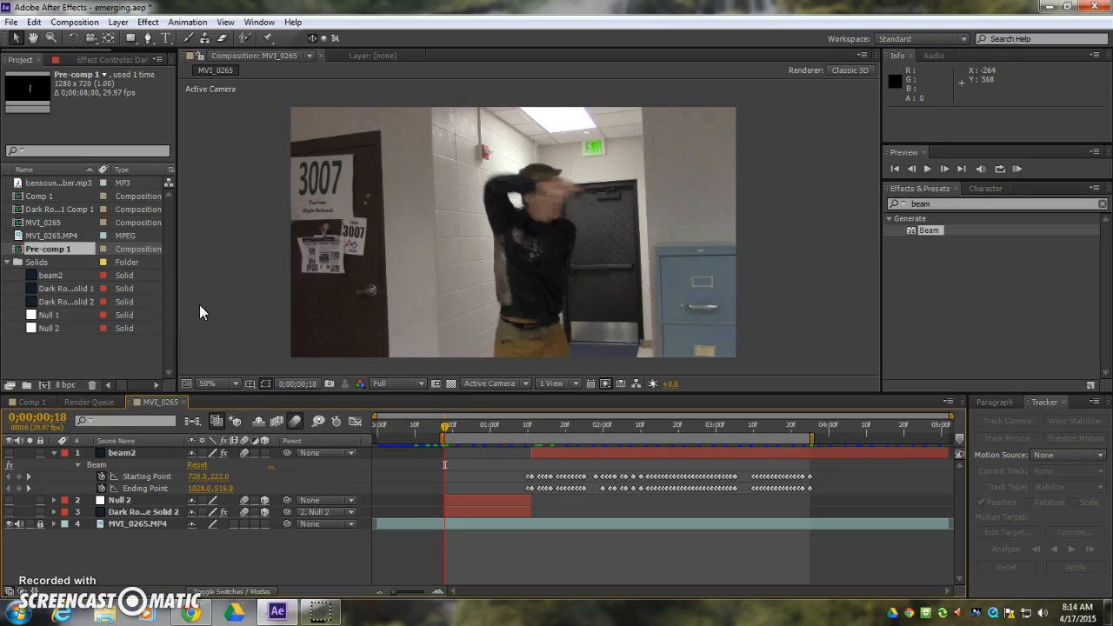
Mark the beam2, Null 2 and Dark Royal Blue Solid 2 layers as shy so they are hidden from the timeline.
{"action": "left_click", "coordinate": [193, 452]}
{"action": "key", "text": "Delete"}
{"action": "left_click", "coordinate": [194, 452]}
{"action": "key", "text": "Delete"}
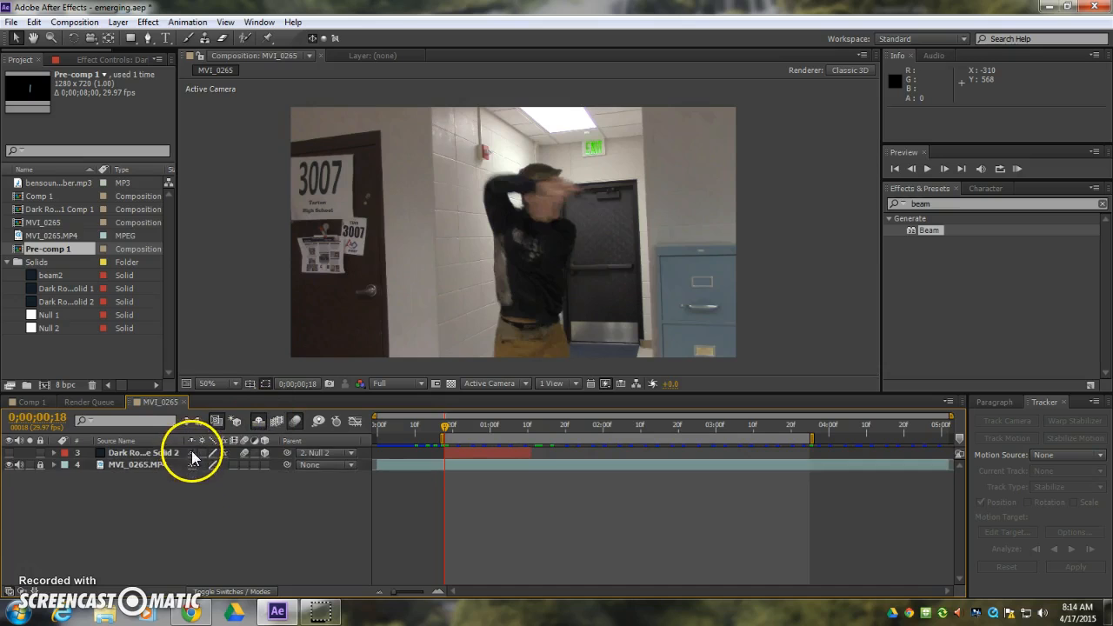
{"action": "left_click", "coordinate": [194, 452]}
{"action": "key", "text": "Delete"}
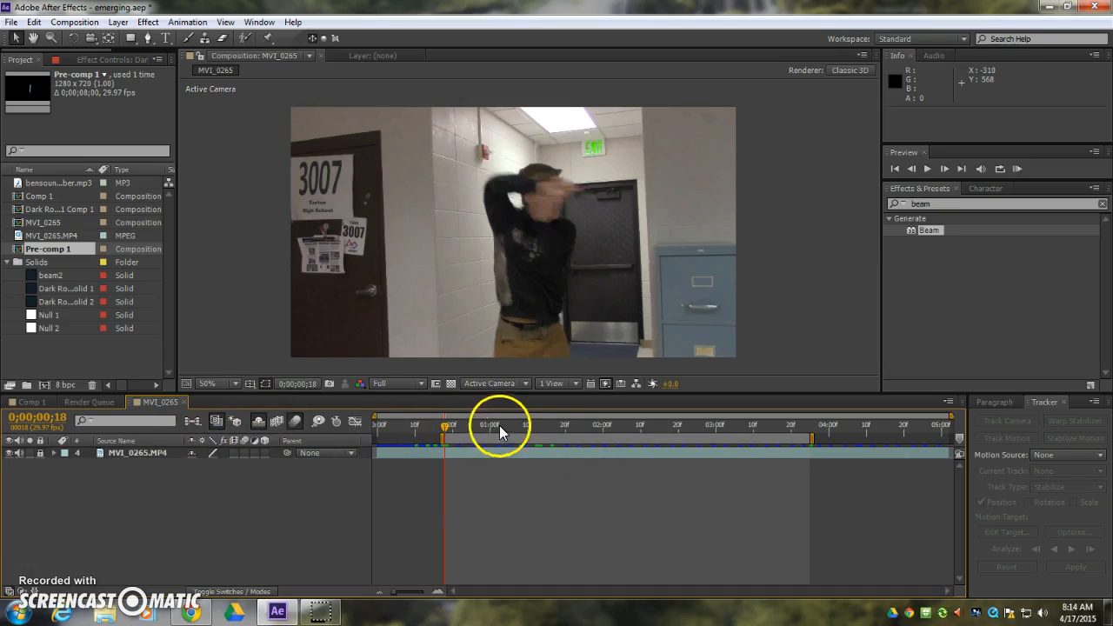
Create a new 1280 x 720 px dark royal blue solid layer, keeping the default name and settings.
{"action": "left_click", "coordinate": [119, 22]}
{"action": "mouse_move", "coordinate": [129, 37]}
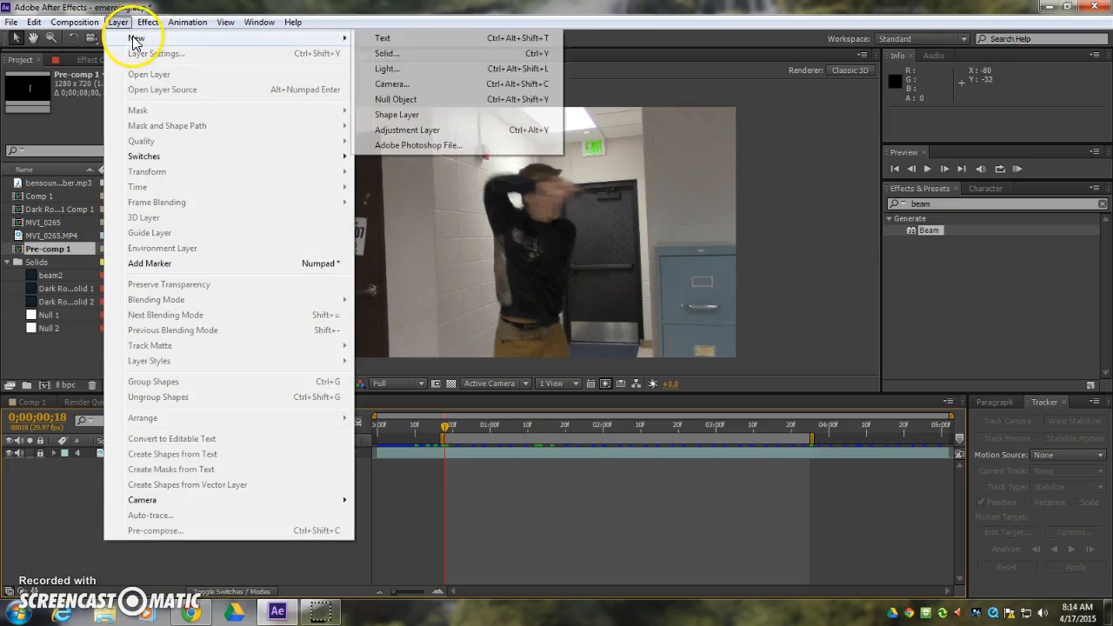
{"action": "left_click", "coordinate": [387, 52]}
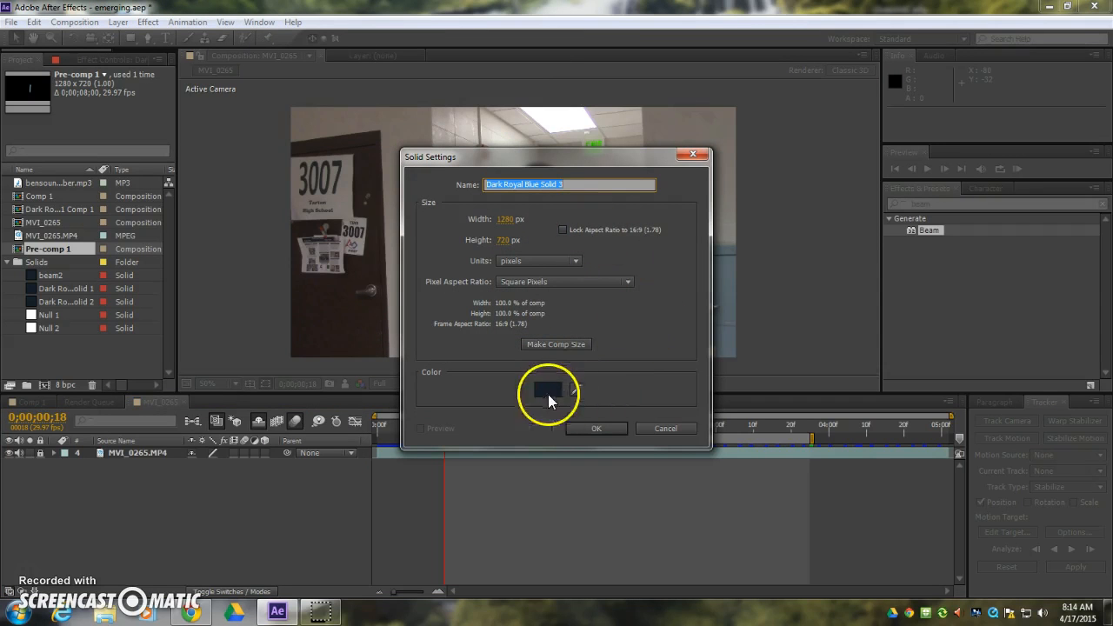
{"action": "left_click", "coordinate": [600, 424]}
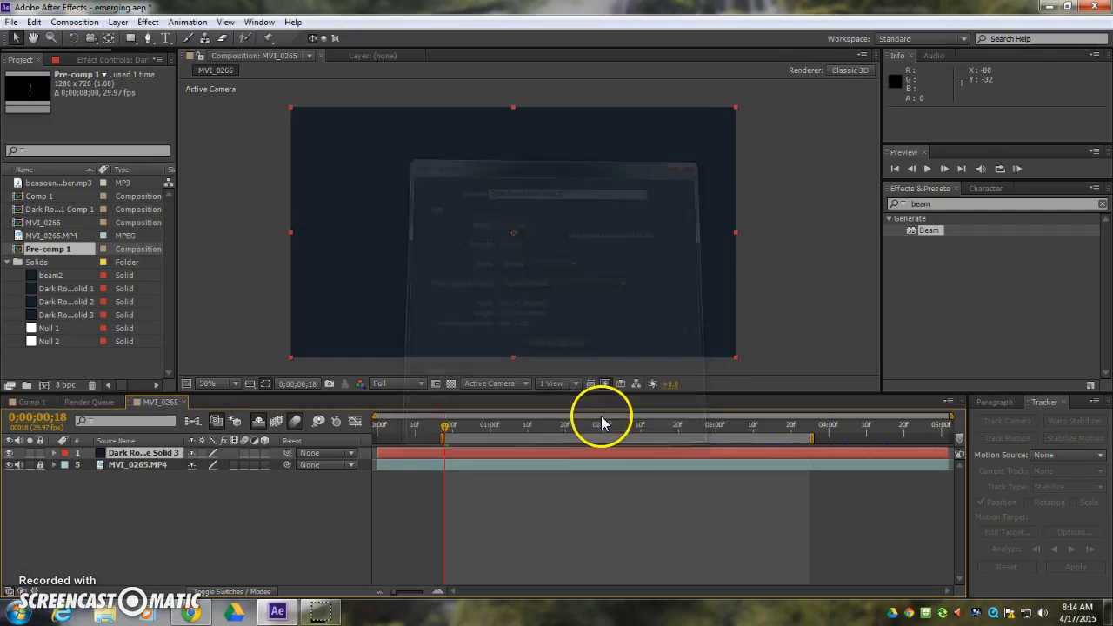
Search the effects for "beam" and apply the Beam effect to the new solid.
{"action": "left_click", "coordinate": [943, 203]}
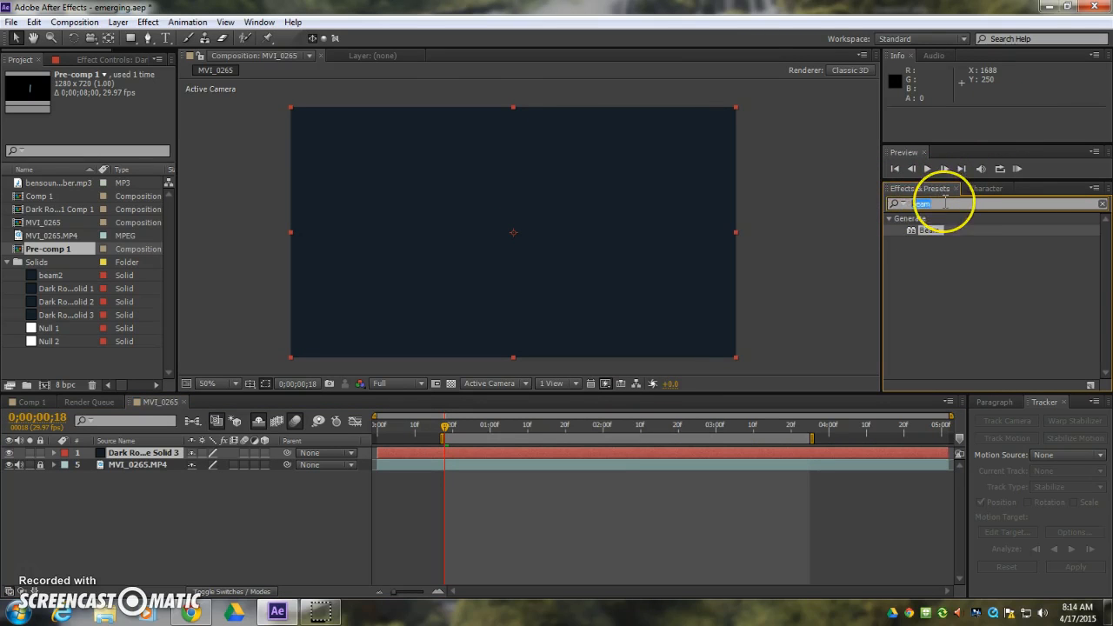
{"action": "type", "text": "beam"}
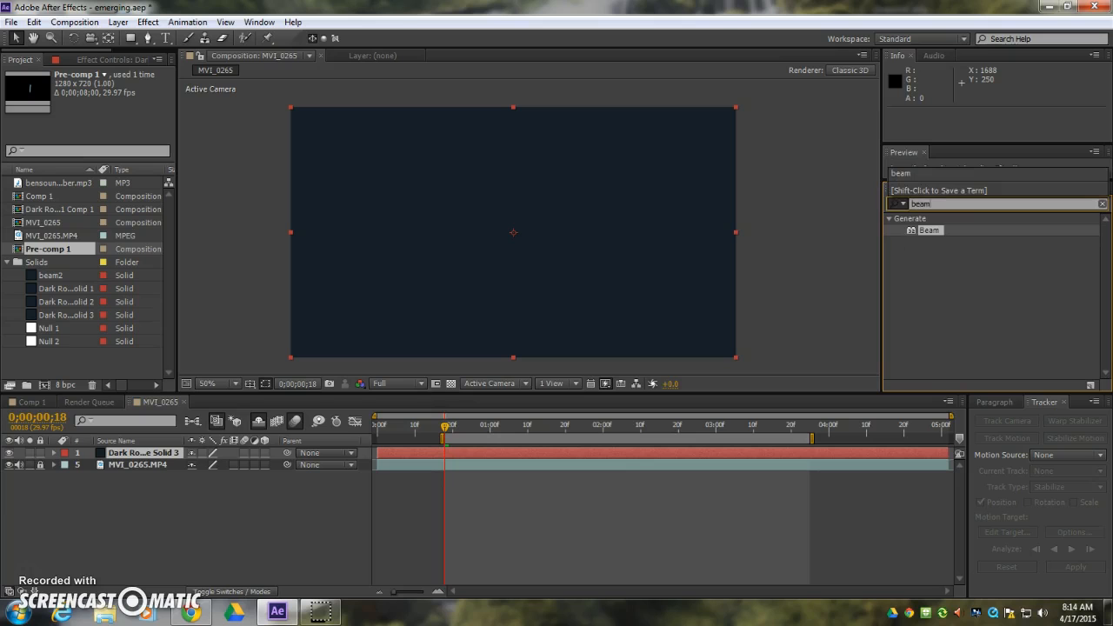
{"action": "left_click_drag", "start_coordinate": [914, 233], "coordinate": [574, 222]}
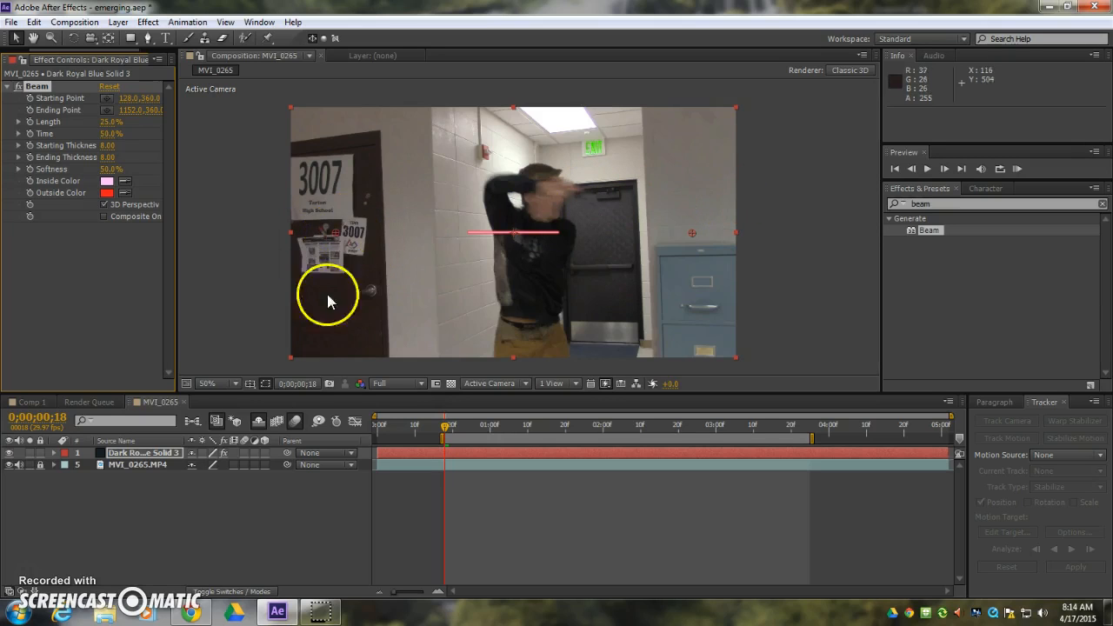
Place the beam's starting point at the actor's hands, 844, 238, and its ending point at 1252, 252.
{"action": "left_click_drag", "start_coordinate": [334, 231], "coordinate": [586, 192]}
{"action": "left_click_drag", "start_coordinate": [694, 235], "coordinate": [730, 201]}
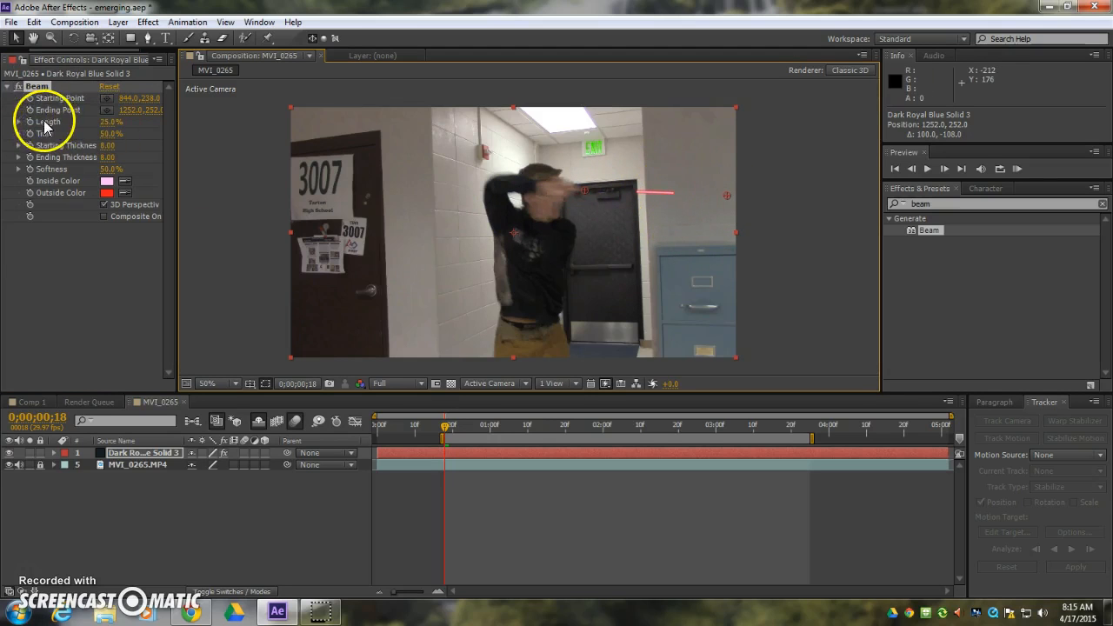
Set the beam's length to 100% and its starting thickness to 30.
{"action": "left_click", "coordinate": [108, 123]}
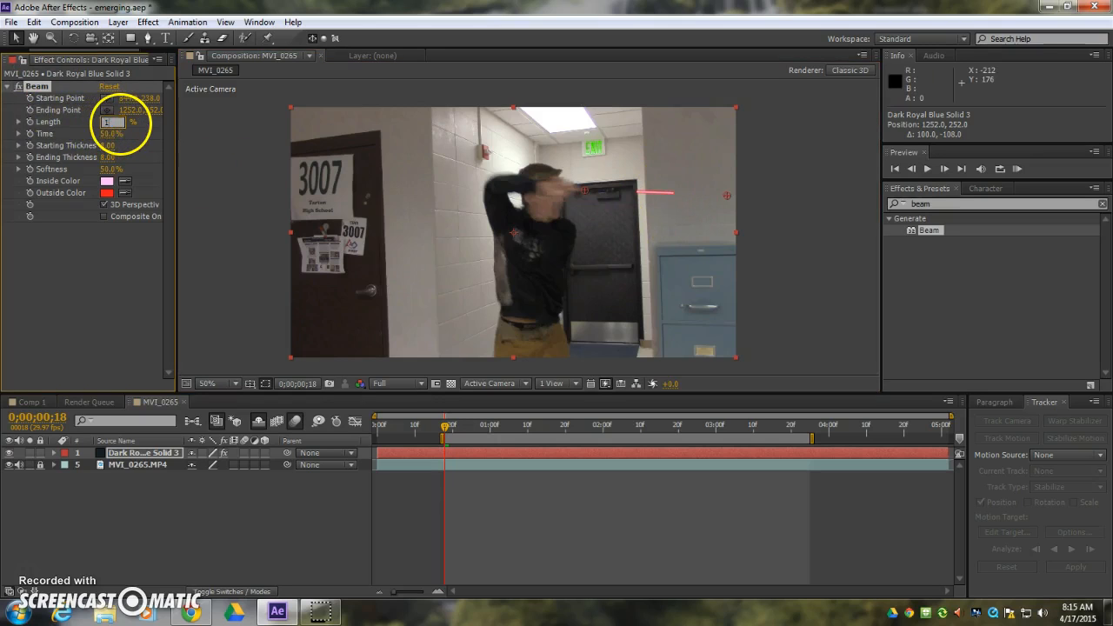
{"action": "left_click", "coordinate": [110, 146]}
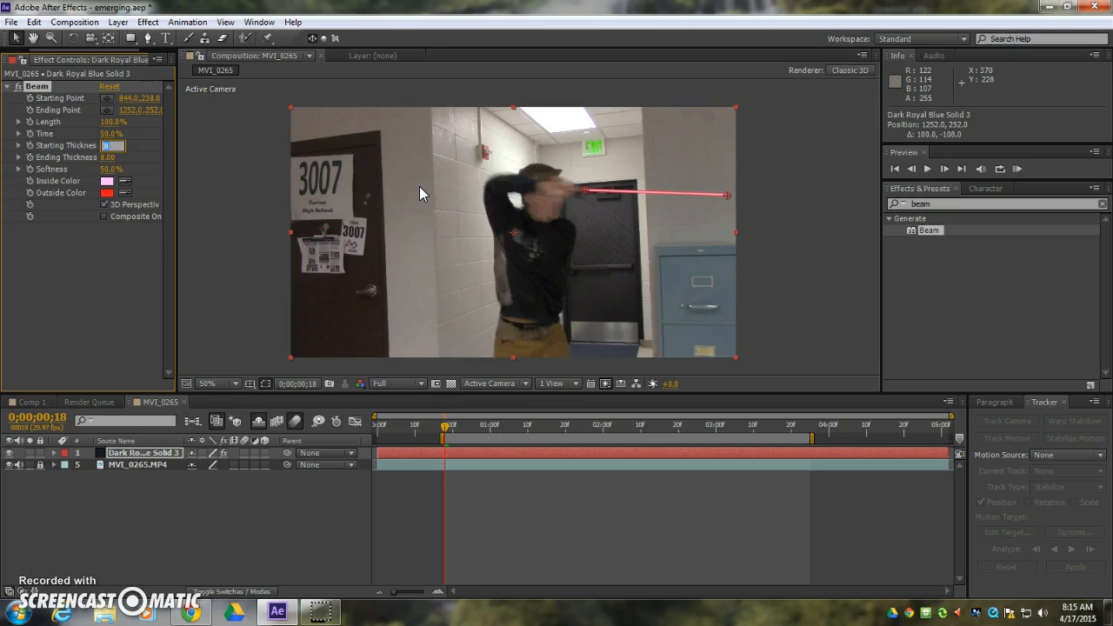
{"action": "type", "text": "30"}
{"action": "key", "text": "Return"}
{"action": "left_click", "coordinate": [339, 190]}
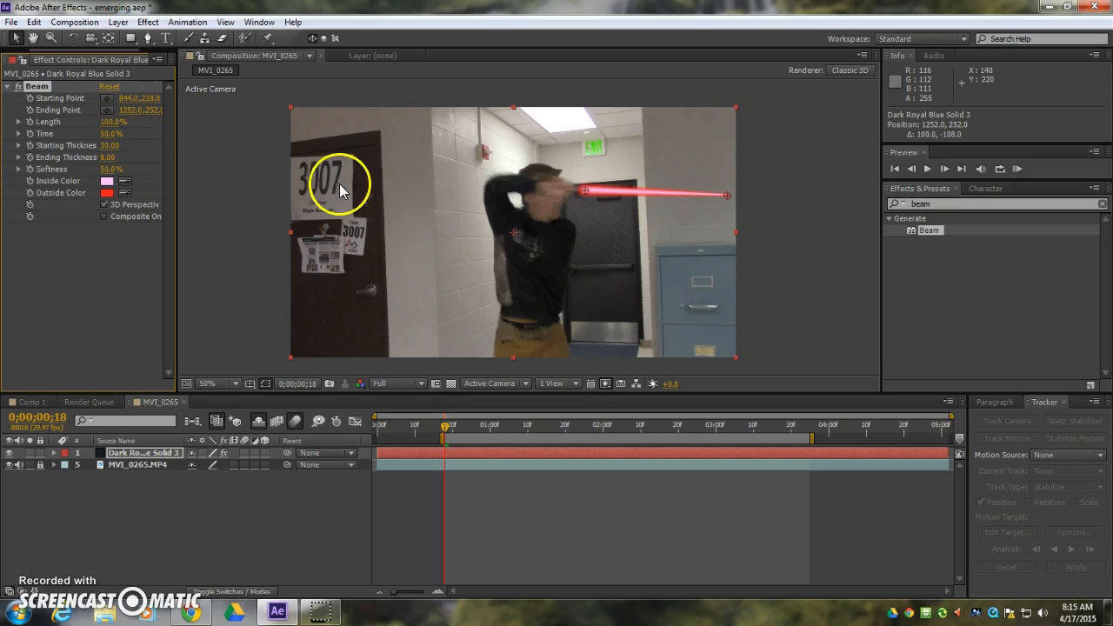
Set the beam's ending thickness to 50, trying 40 first.
{"action": "left_click", "coordinate": [105, 158]}
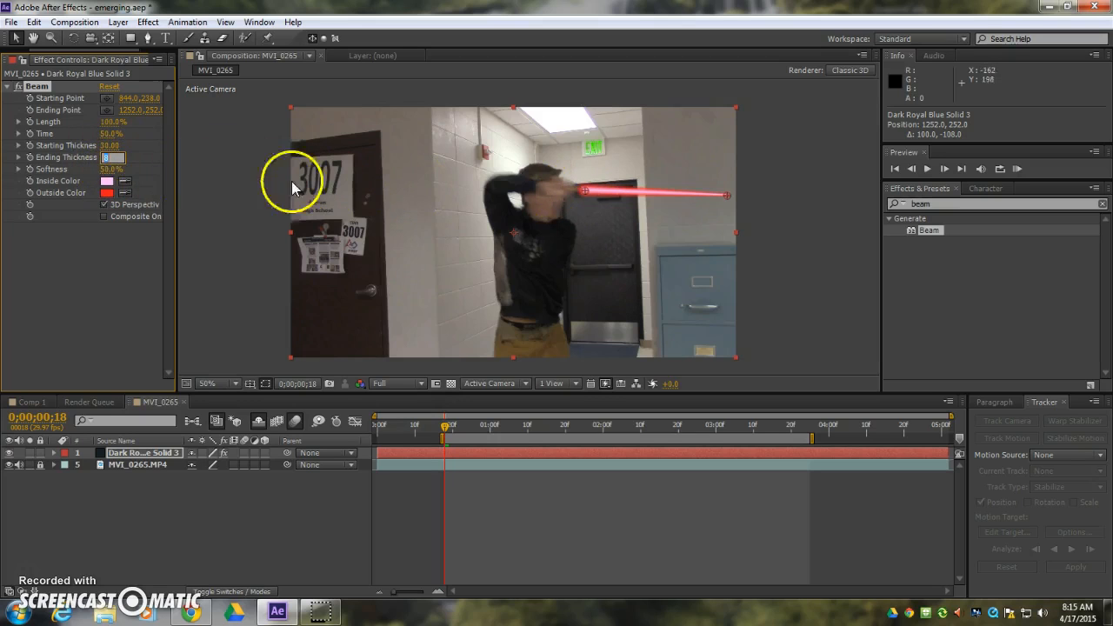
{"action": "type", "text": "40"}
{"action": "key", "text": "Return"}
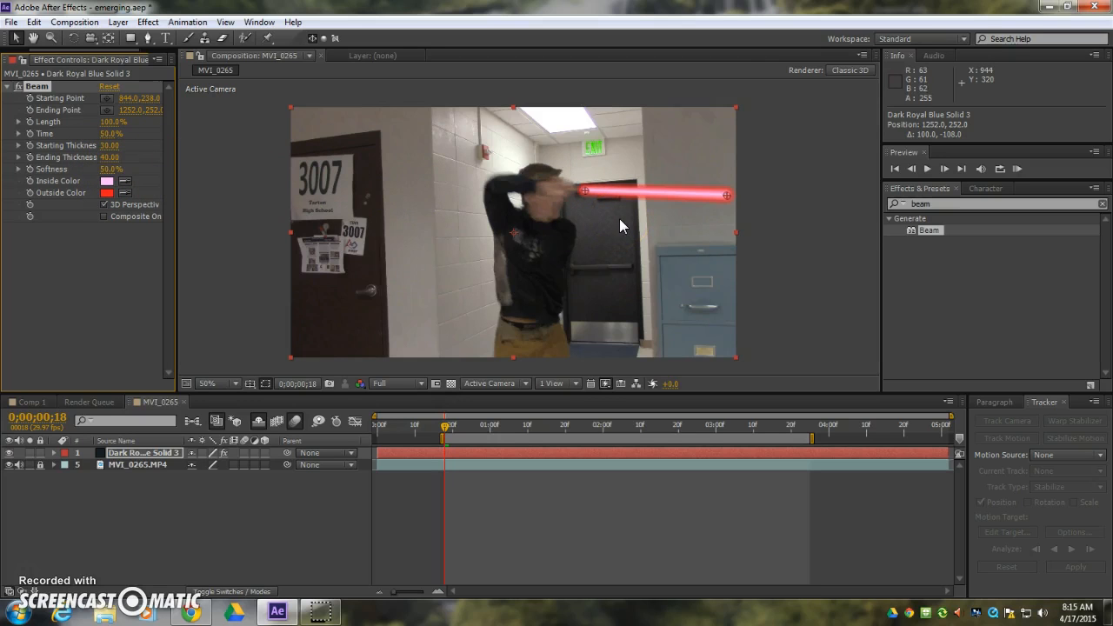
{"action": "left_click_drag", "start_coordinate": [111, 158], "coordinate": [124, 157]}
{"action": "left_click", "coordinate": [111, 157]}
{"action": "type", "text": "50"}
{"action": "key", "text": "Return"}
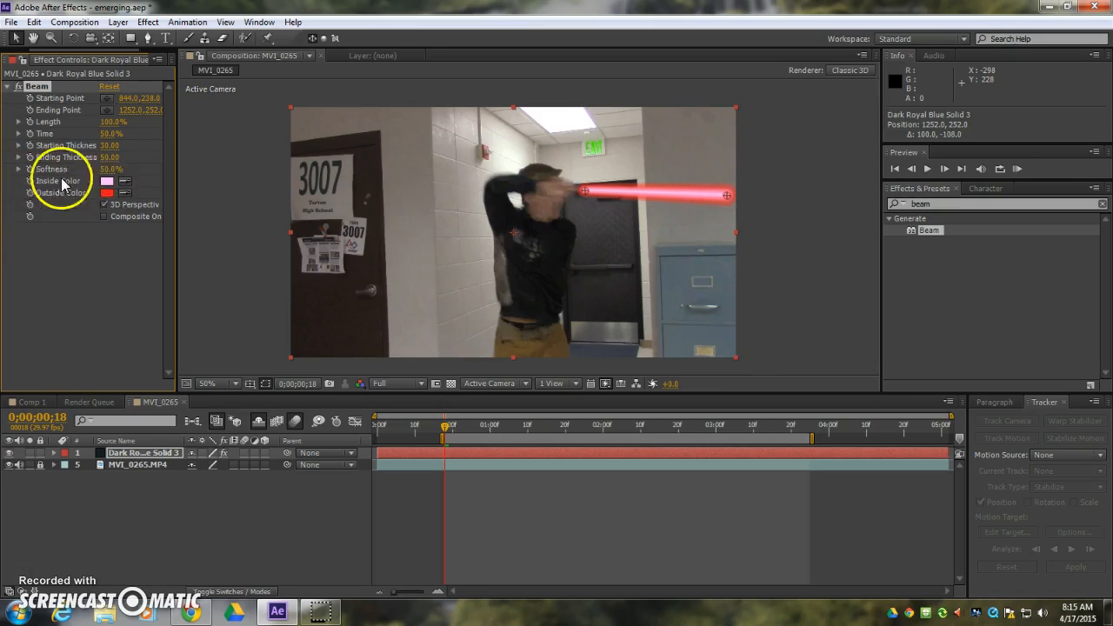
Change the beam's inside color to pure white.
{"action": "left_click", "coordinate": [107, 182]}
{"action": "left_click_drag", "start_coordinate": [812, 279], "coordinate": [798, 275]}
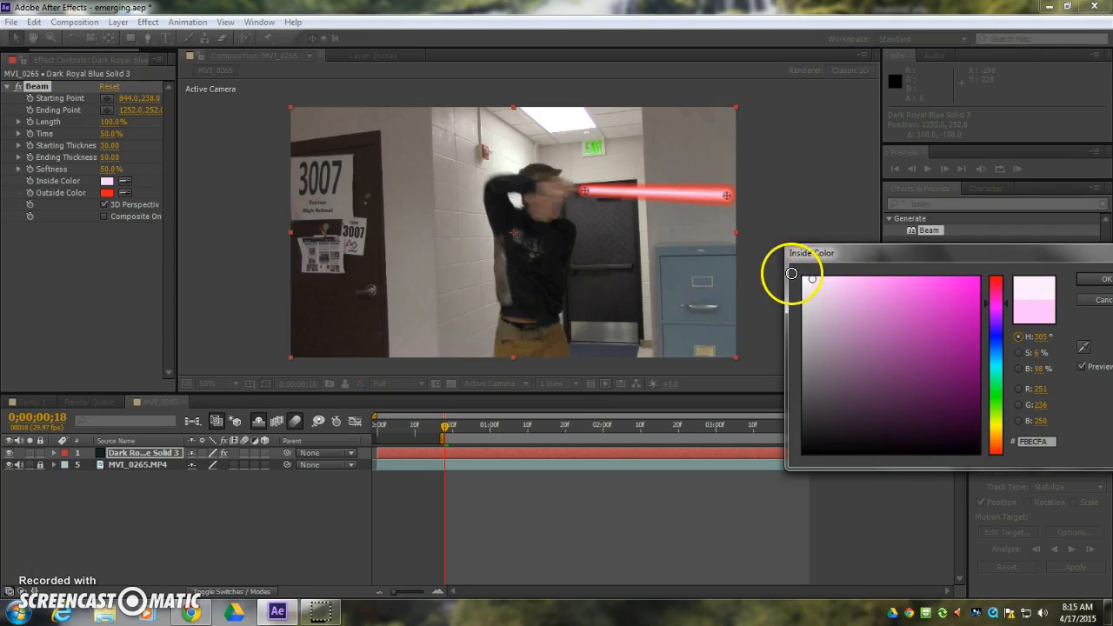
{"action": "left_click", "coordinate": [1087, 278]}
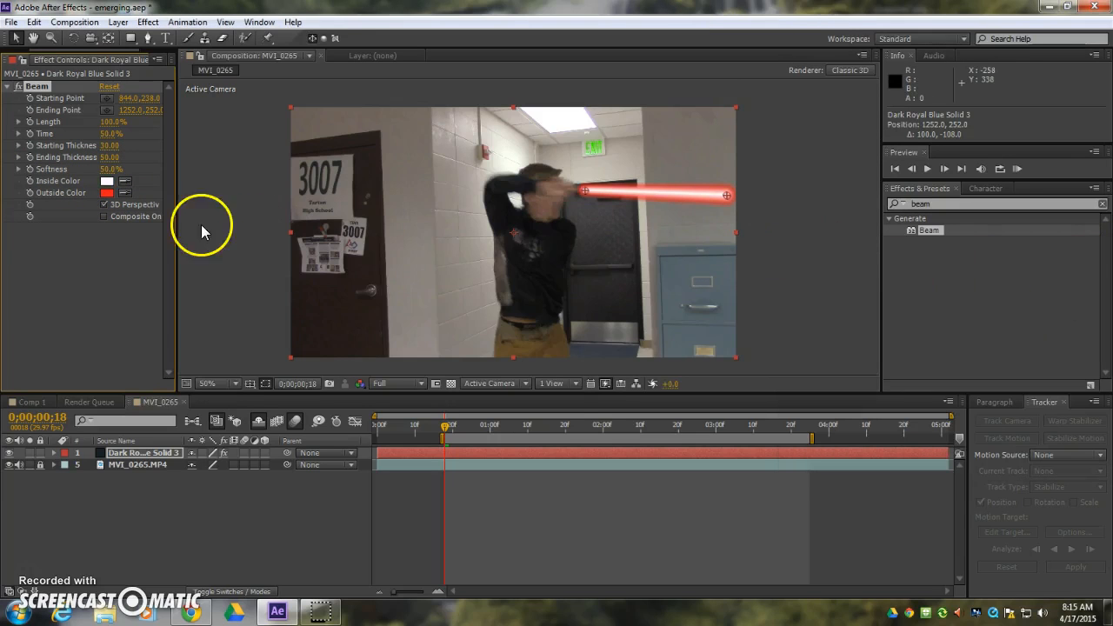
Change the beam's outside color to a bright green with a hue of 117°.
{"action": "left_click", "coordinate": [106, 192]}
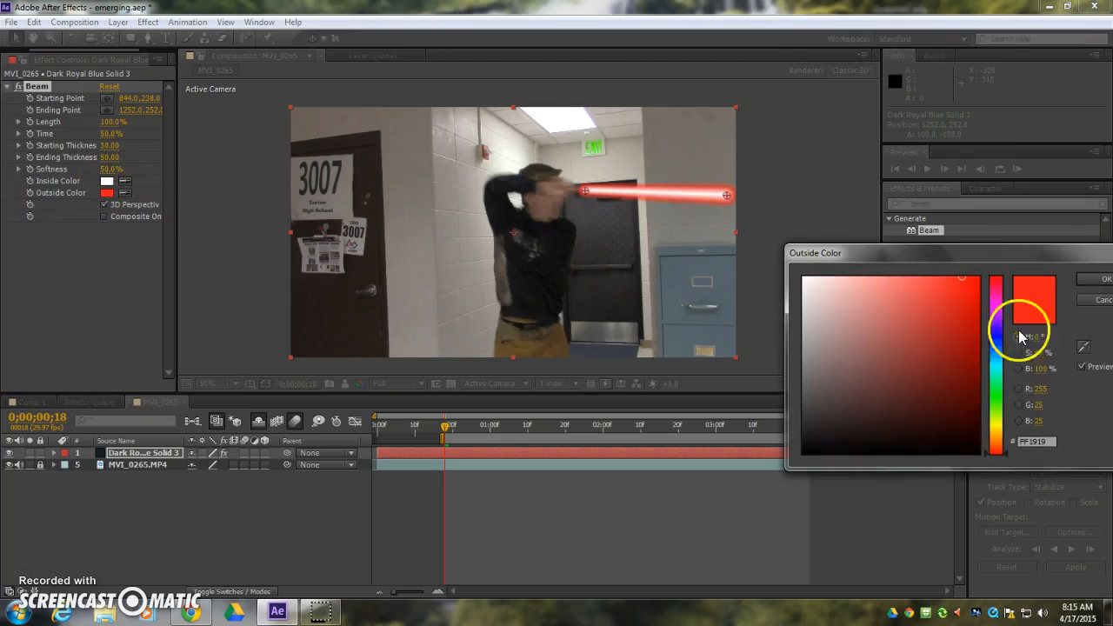
{"action": "left_click_drag", "start_coordinate": [994, 417], "coordinate": [966, 395]}
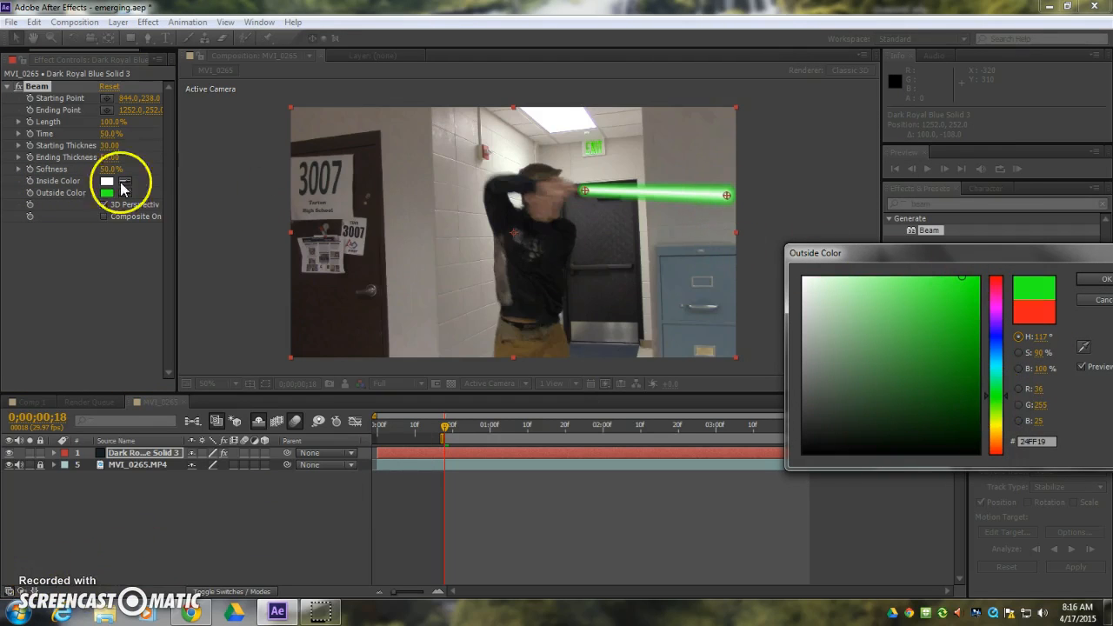
{"action": "left_click", "coordinate": [968, 283]}
{"action": "left_click", "coordinate": [1100, 277]}
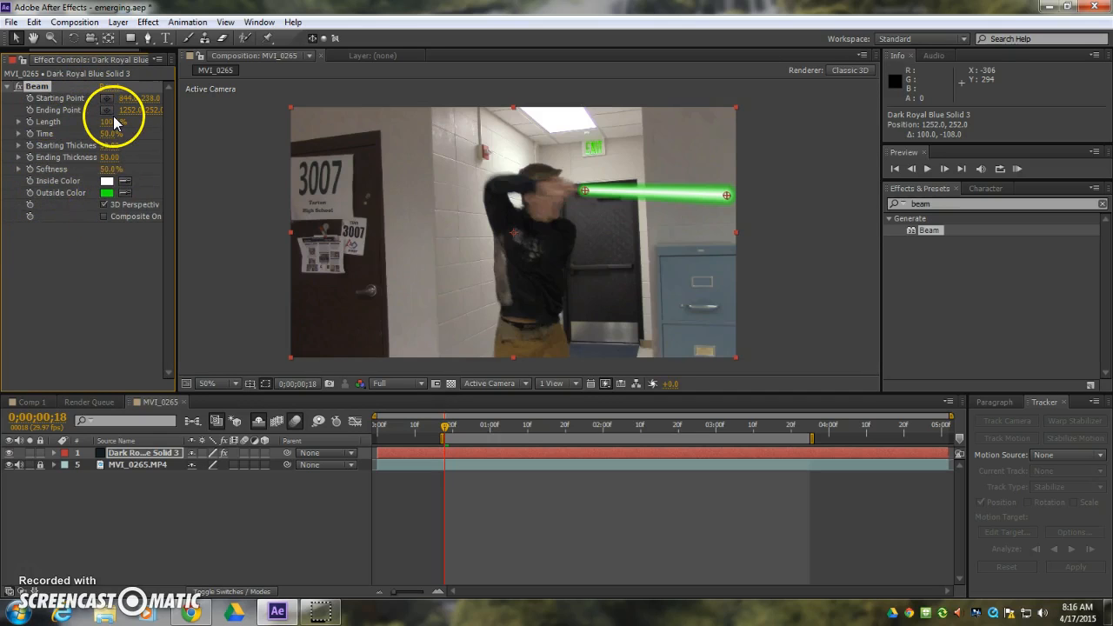
Enable keyframing for the beam's starting point, ending point and time, and trim the solid layer's in point to 0;00;00;18.
{"action": "left_click", "coordinate": [31, 98]}
{"action": "left_click", "coordinate": [30, 110]}
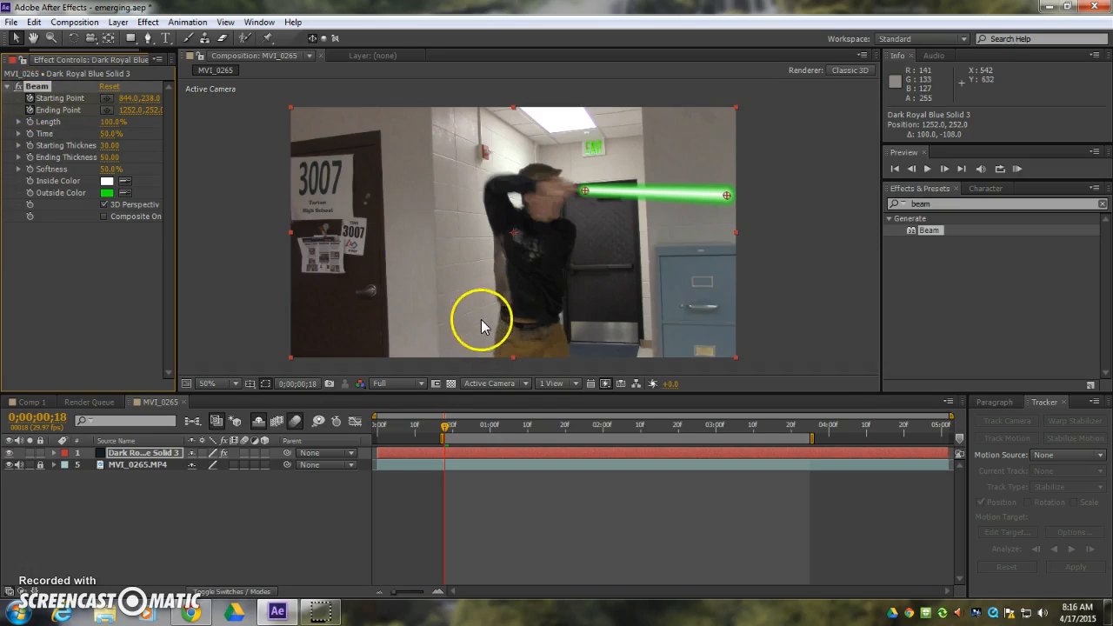
{"action": "left_click_drag", "start_coordinate": [374, 453], "coordinate": [443, 450]}
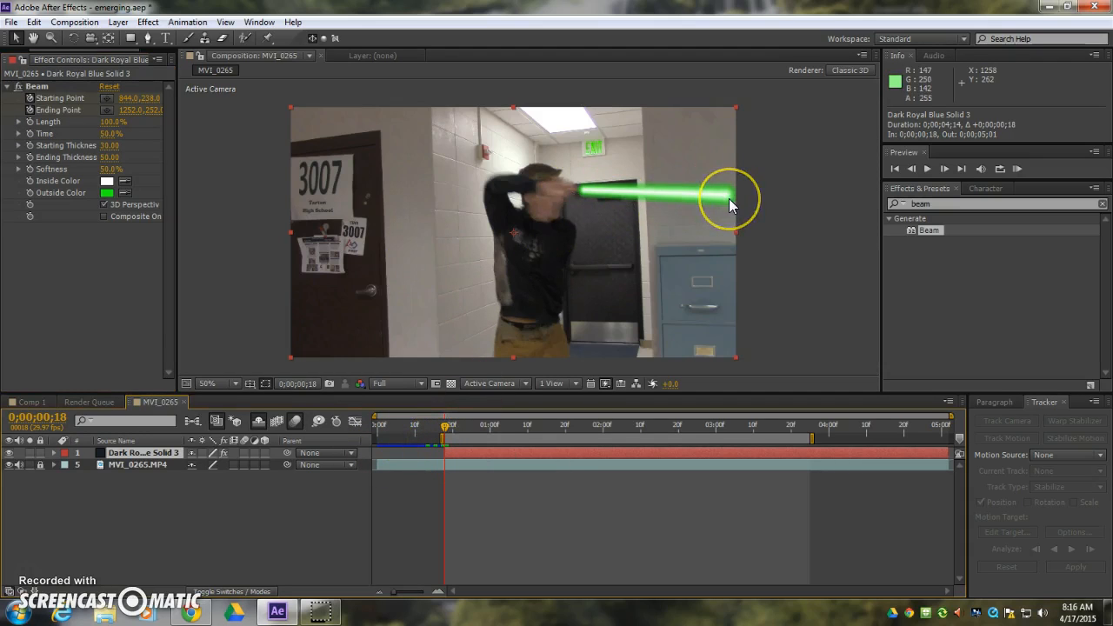
{"action": "left_click", "coordinate": [30, 137]}
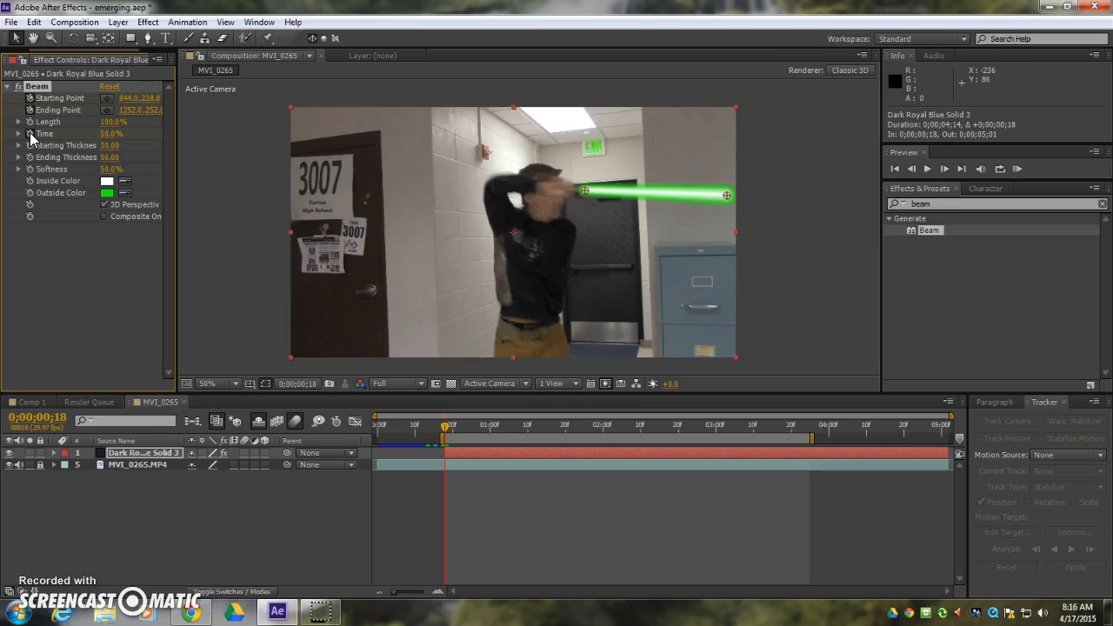
Reveal the solid's beam keyframes, move the Time keyframe to 0;00;00;22, and set Time to 0% at 0;00;00;18.
{"action": "left_click", "coordinate": [144, 453]}
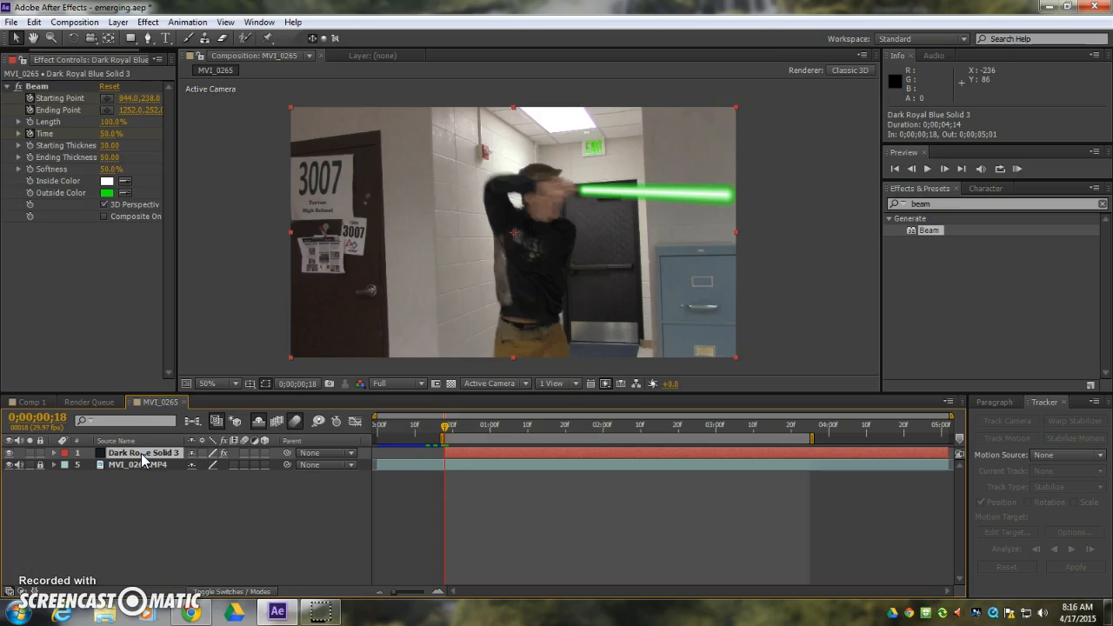
{"action": "key", "text": "u"}
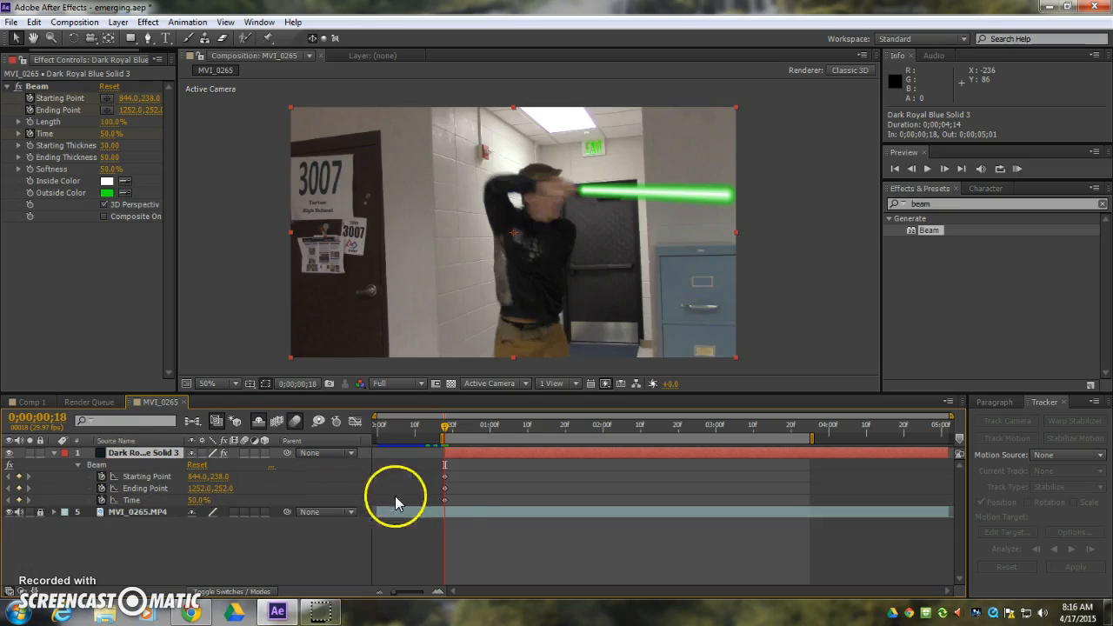
{"action": "left_click_drag", "start_coordinate": [444, 502], "coordinate": [452, 501]}
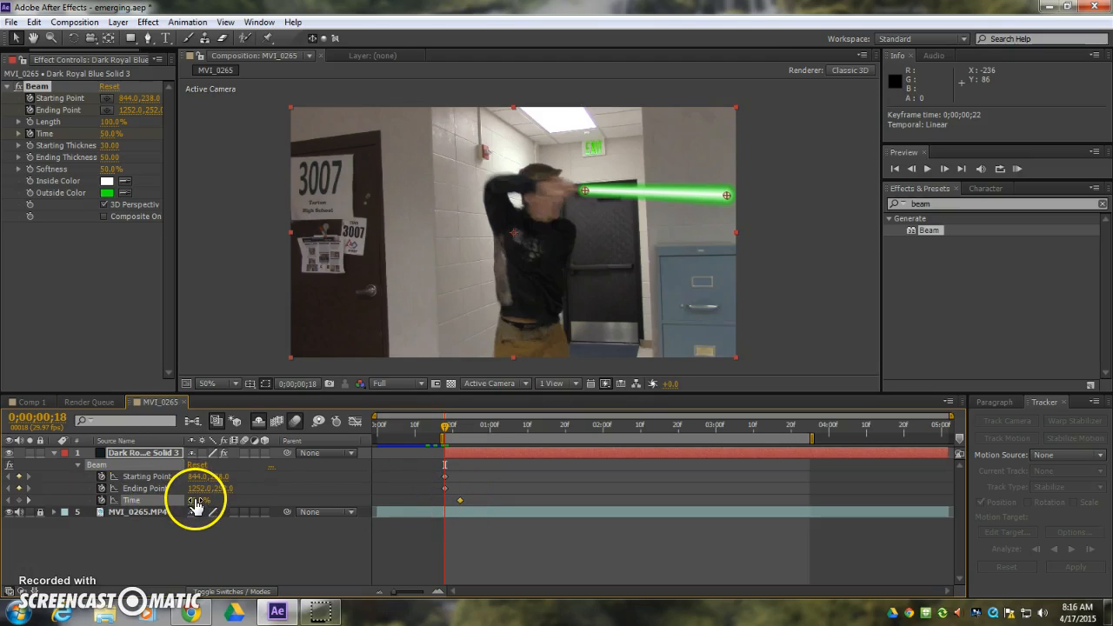
{"action": "left_click_drag", "start_coordinate": [195, 507], "coordinate": [50, 499]}
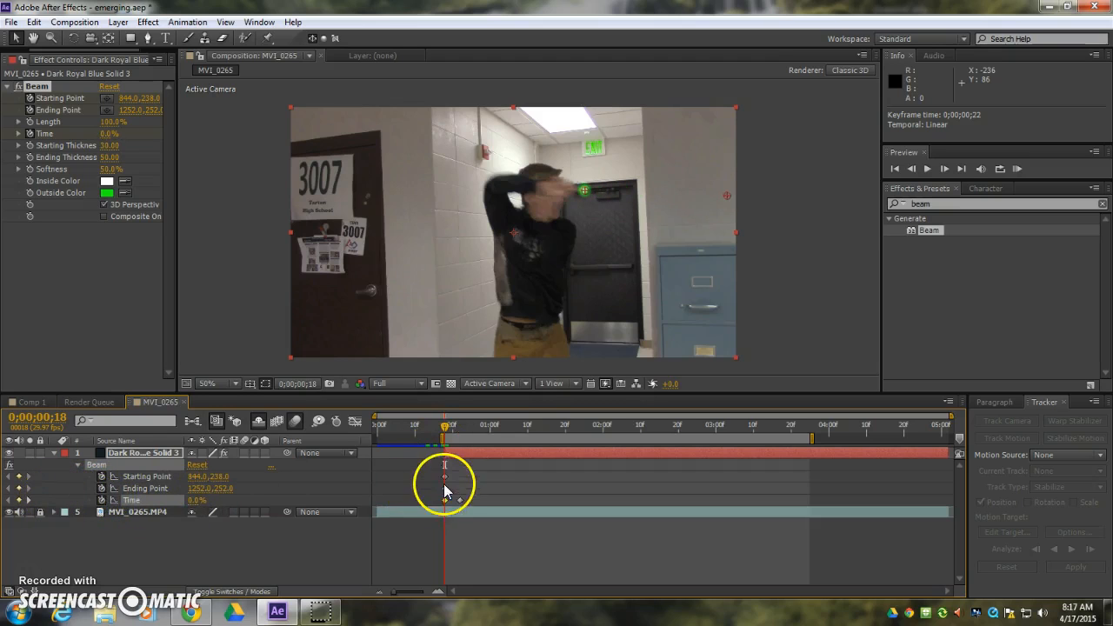
At 0;00;00;19, move the beam's starting point to about 800, 234 and its ending point to about 1236, 280.
{"action": "mouse_move", "coordinate": [444, 428]}
{"action": "left_mouse_down"}
{"action": "mouse_move", "coordinate": [463, 429]}
{"action": "mouse_move", "coordinate": [444, 427]}
{"action": "left_mouse_up"}
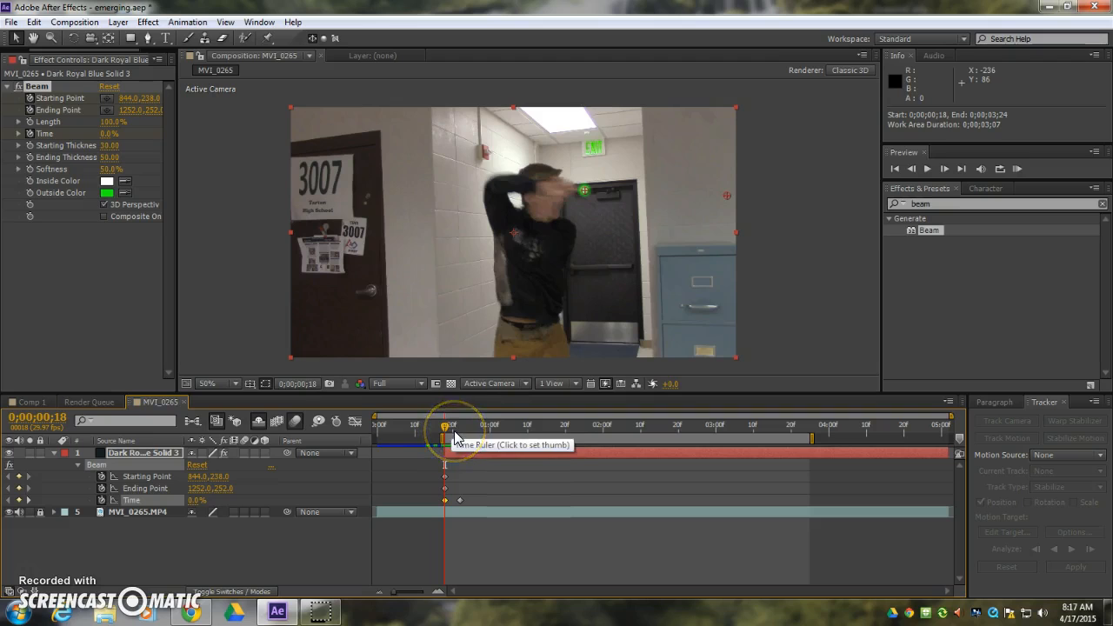
{"action": "left_click", "coordinate": [458, 446]}
{"action": "key", "text": "Page_Down"}
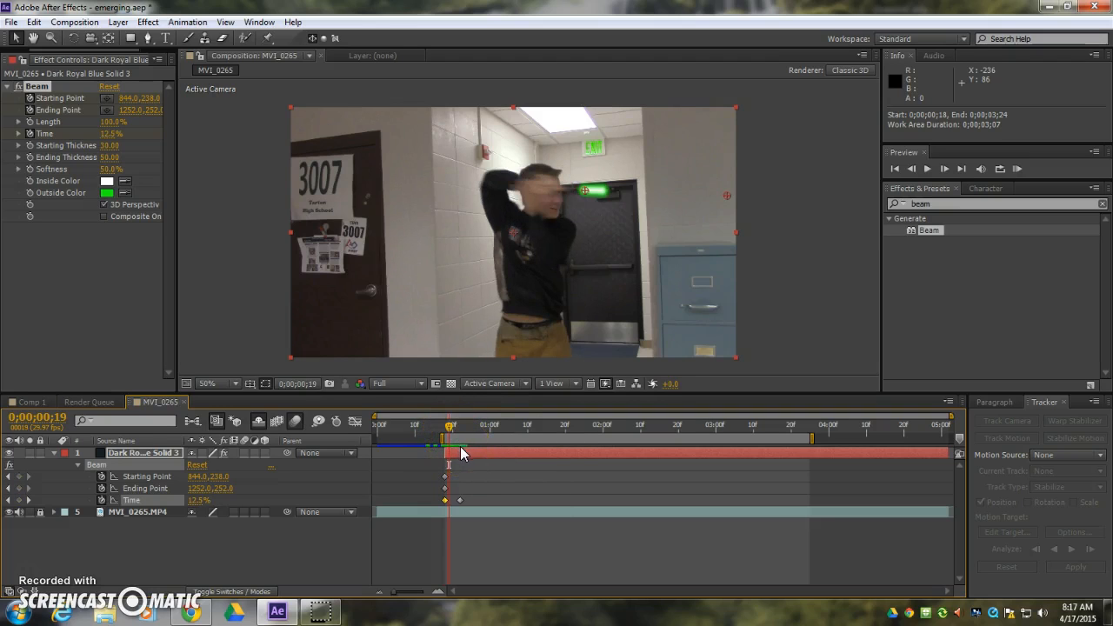
{"action": "left_click_drag", "start_coordinate": [583, 190], "coordinate": [567, 187]}
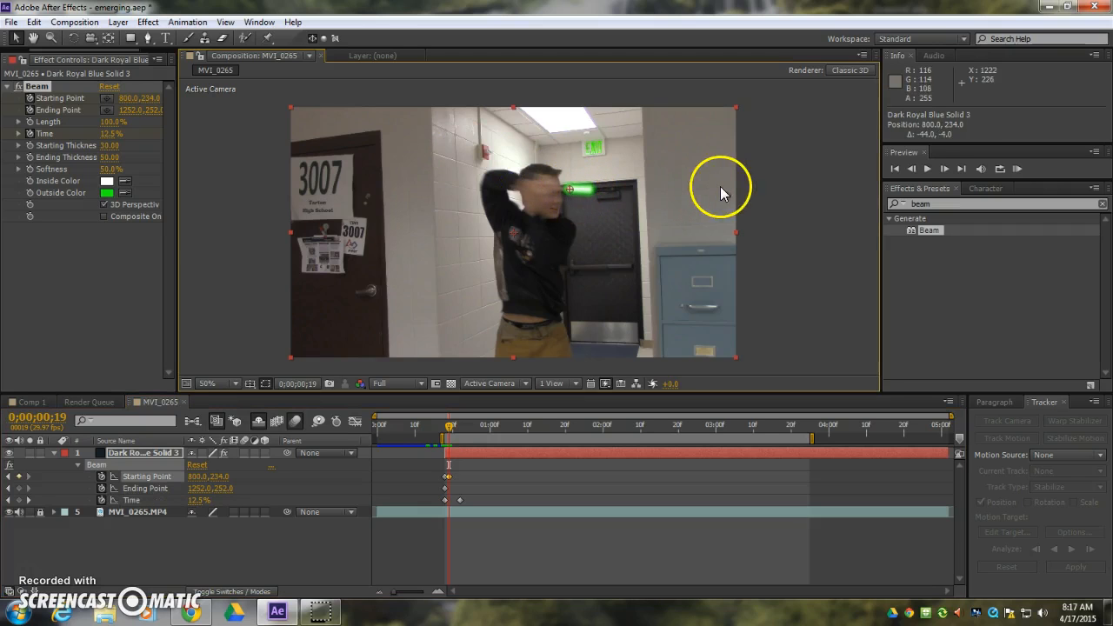
{"action": "left_click_drag", "start_coordinate": [721, 200], "coordinate": [718, 205]}
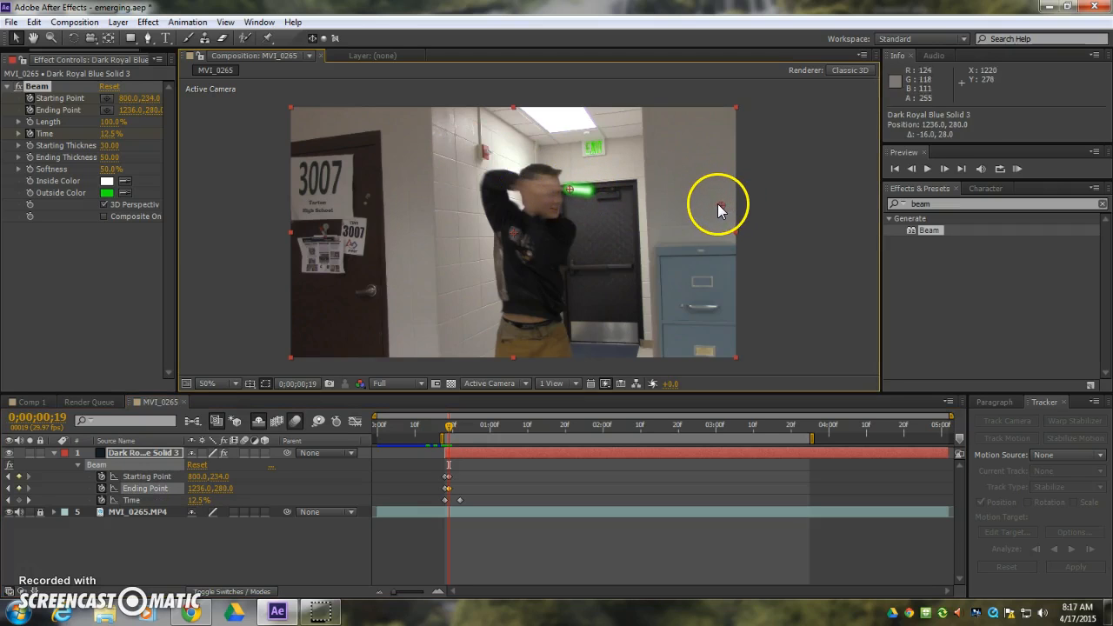
At 0;00;00;20, keyframe the beam's starting point at about 734, 238 and its ending point at about 1194, 338.
{"action": "key", "text": "Page_Down"}
{"action": "left_click_drag", "start_coordinate": [567, 187], "coordinate": [539, 189]}
{"action": "left_click_drag", "start_coordinate": [722, 204], "coordinate": [707, 225]}
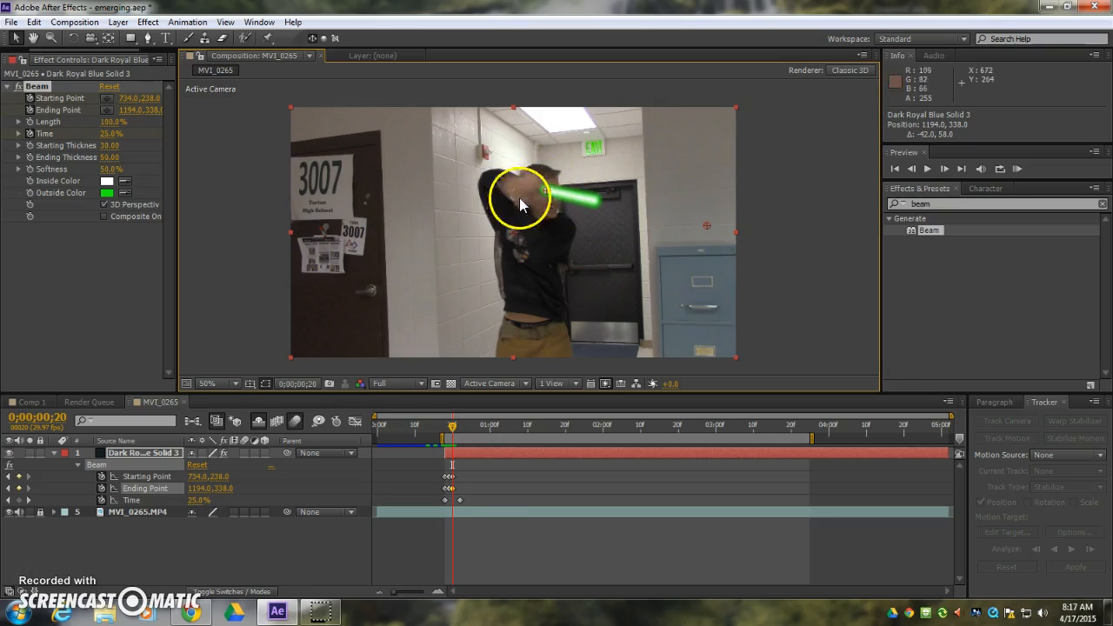
Follow the swing at 0;00;00;21 and 0;00;00;22 with the beam's starting point, placing the ending point at about 1072, 402 on frame 22.
{"action": "key", "text": "Page_Down"}
{"action": "left_click_drag", "start_coordinate": [540, 199], "coordinate": [525, 191]}
{"action": "key", "text": "Page_Down"}
{"action": "left_click_drag", "start_coordinate": [703, 231], "coordinate": [665, 267]}
{"action": "left_click_drag", "start_coordinate": [533, 190], "coordinate": [523, 183]}
{"action": "left_click_drag", "start_coordinate": [664, 269], "coordinate": [663, 246]}
At 0;00;00;23, keyframe the beam's starting point at about 644, 182 and its ending point at about 1088, 156.
{"action": "key", "text": "Page_Down"}
{"action": "left_click_drag", "start_coordinate": [526, 193], "coordinate": [530, 170]}
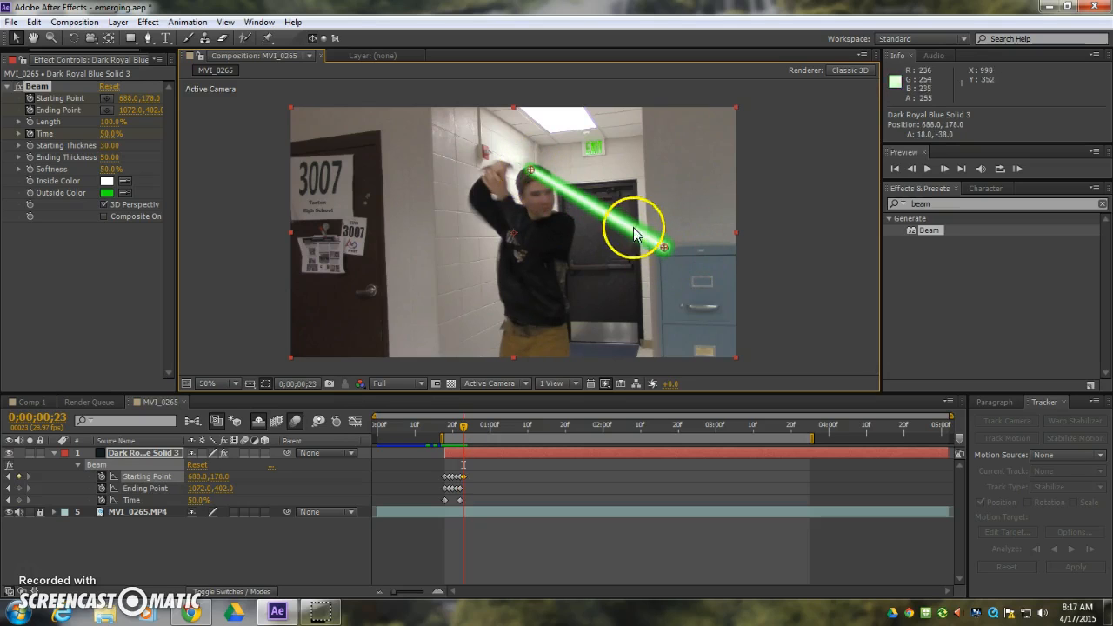
{"action": "left_click_drag", "start_coordinate": [663, 248], "coordinate": [671, 162]}
{"action": "left_click_drag", "start_coordinate": [530, 171], "coordinate": [515, 171]}
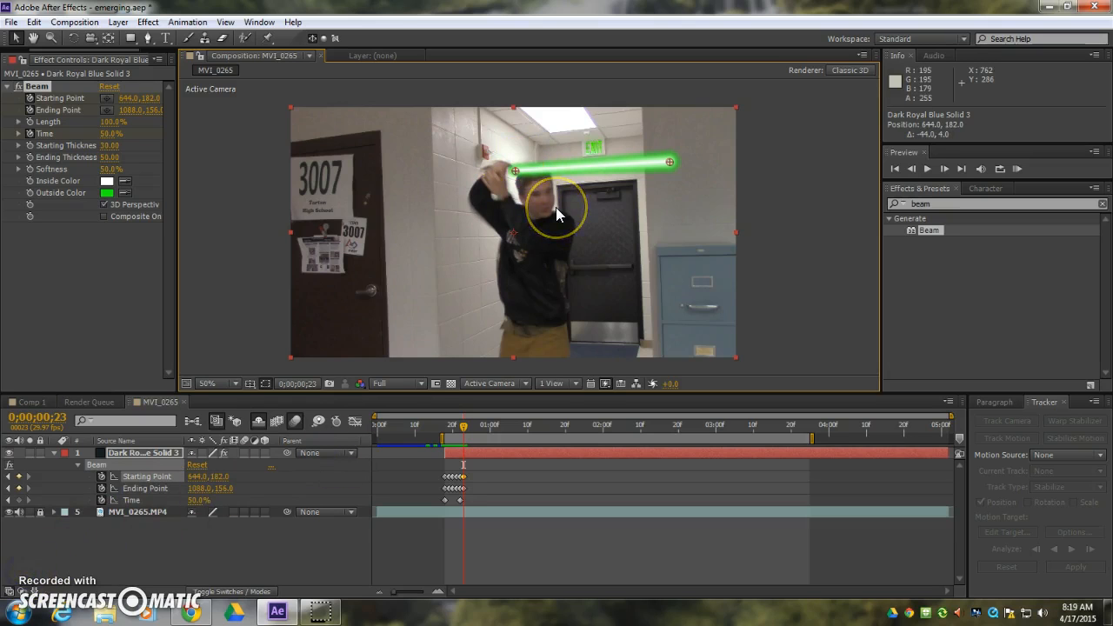
At 0;00;00;24, keyframe the beam's starting point at about 638, 136 and its ending point above the frame at about 880, -60.
{"action": "key", "text": "Page_Down"}
{"action": "left_click_drag", "start_coordinate": [516, 169], "coordinate": [513, 156]}
{"action": "left_click_drag", "start_coordinate": [670, 162], "coordinate": [613, 83]}
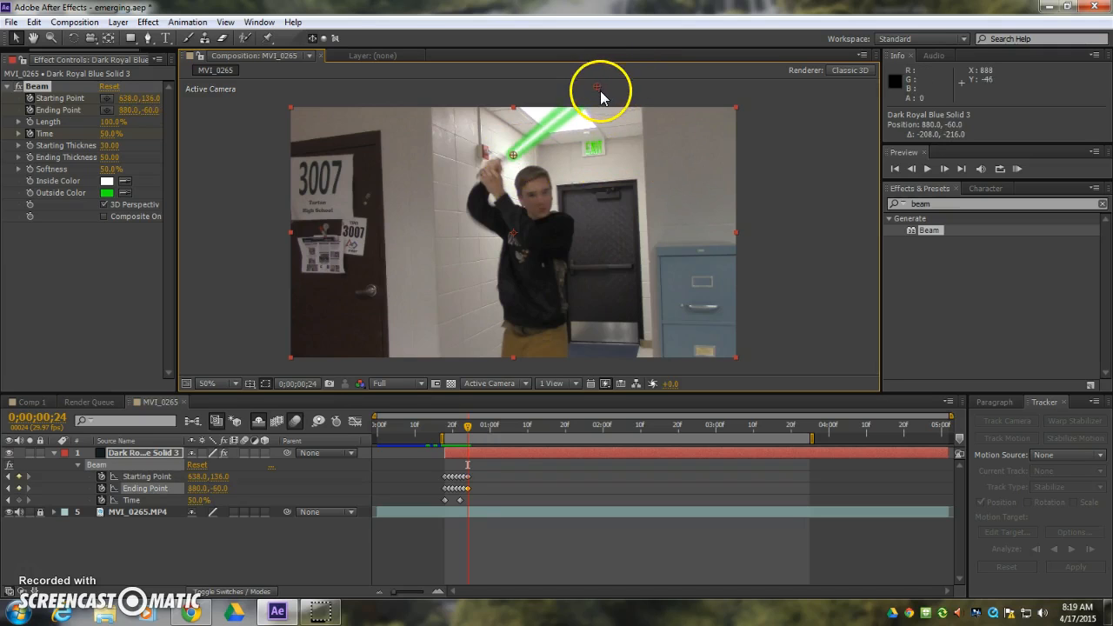
At 0;00;00;25, keyframe the beam's starting point at about 596, 98 and its ending point at about 672, -54.
{"action": "key", "text": "Page_Down"}
{"action": "left_click_drag", "start_coordinate": [513, 155], "coordinate": [498, 141]}
{"action": "left_click_drag", "start_coordinate": [599, 84], "coordinate": [521, 87]}
Reposition the beam's starting and ending points at 0;00;00;26 and 0;00;00;27 to follow the sword from the raised hands past the frame's upper edge.
{"action": "key", "text": "Page_Down"}
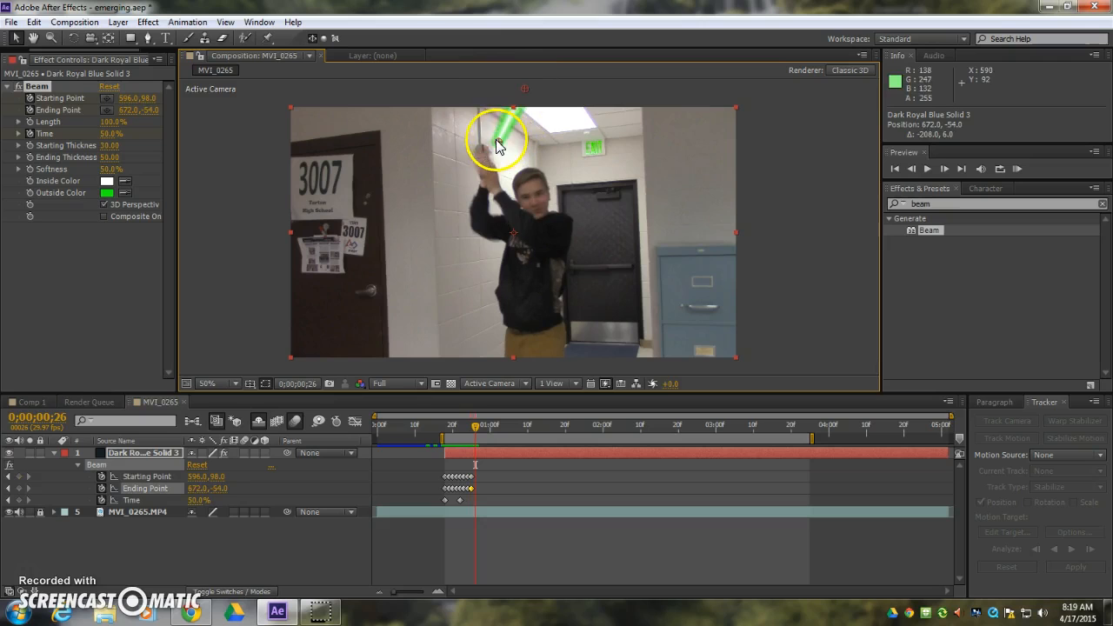
{"action": "left_click_drag", "start_coordinate": [478, 149], "coordinate": [478, 148]}
{"action": "left_click_drag", "start_coordinate": [479, 86], "coordinate": [467, 82]}
{"action": "key", "text": "Page_Down"}
{"action": "left_click_drag", "start_coordinate": [479, 150], "coordinate": [468, 159]}
{"action": "left_click_drag", "start_coordinate": [472, 87], "coordinate": [424, 102]}
Reposition the beam's starting and ending points at 0;00;00;28 and 0;00;00;29 so the blade swings down behind the raised hands.
{"action": "key", "text": "Page_Down"}
{"action": "left_click_drag", "start_coordinate": [472, 158], "coordinate": [462, 172]}
{"action": "left_click_drag", "start_coordinate": [423, 102], "coordinate": [398, 186]}
{"action": "key", "text": "Page_Down"}
{"action": "left_click_drag", "start_coordinate": [463, 172], "coordinate": [471, 177]}
{"action": "left_click_drag", "start_coordinate": [397, 185], "coordinate": [488, 177]}
At 0;00;01;00, shorten the beam beside the hands by keyframing its ending point at about 546, 224.
{"action": "key", "text": "Page_Down"}
{"action": "left_click_drag", "start_coordinate": [437, 210], "coordinate": [482, 188]}
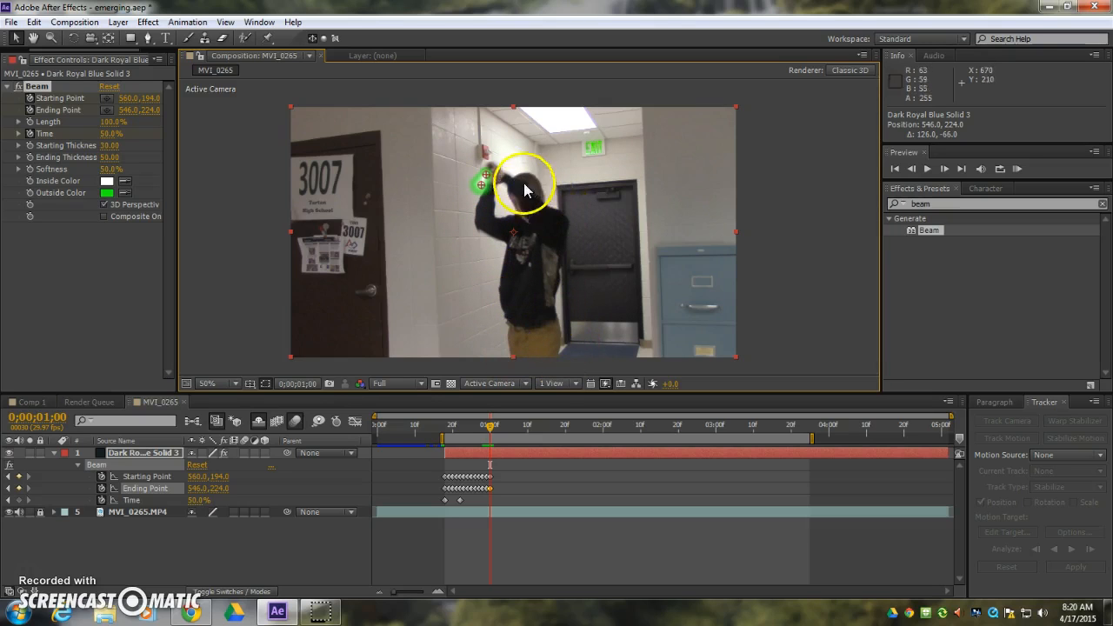
{"action": "left_click", "coordinate": [496, 180]}
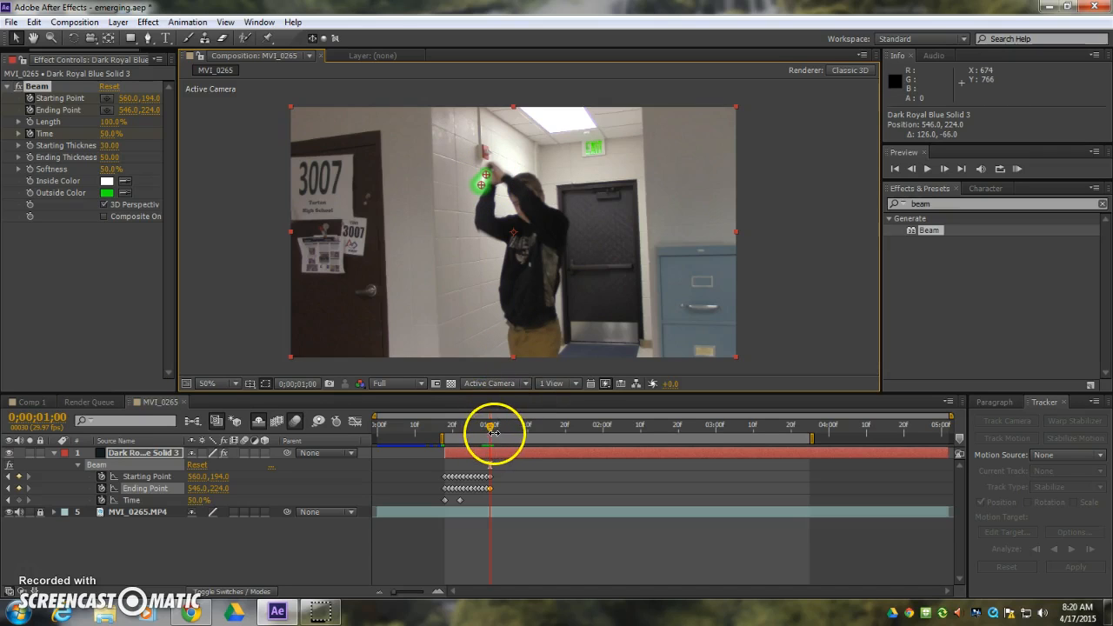
Split the beam solid at 0;00;01;00 and trim the second part's in point to 0;00;01;03.
{"action": "left_click_drag", "start_coordinate": [491, 430], "coordinate": [490, 454]}
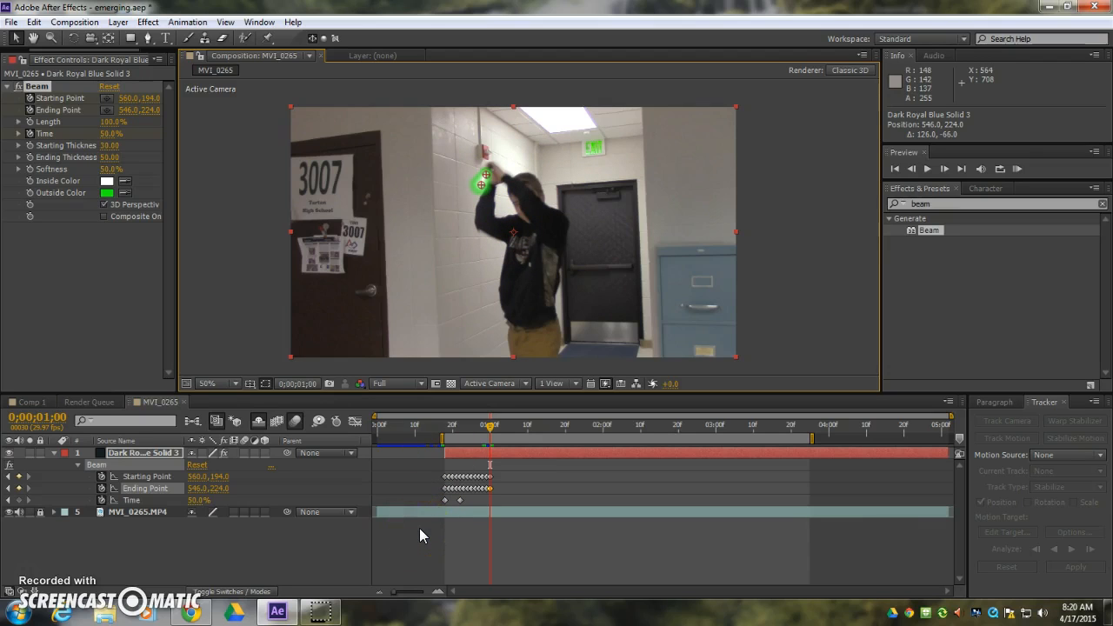
{"action": "key", "text": "ctrl+shift+d"}
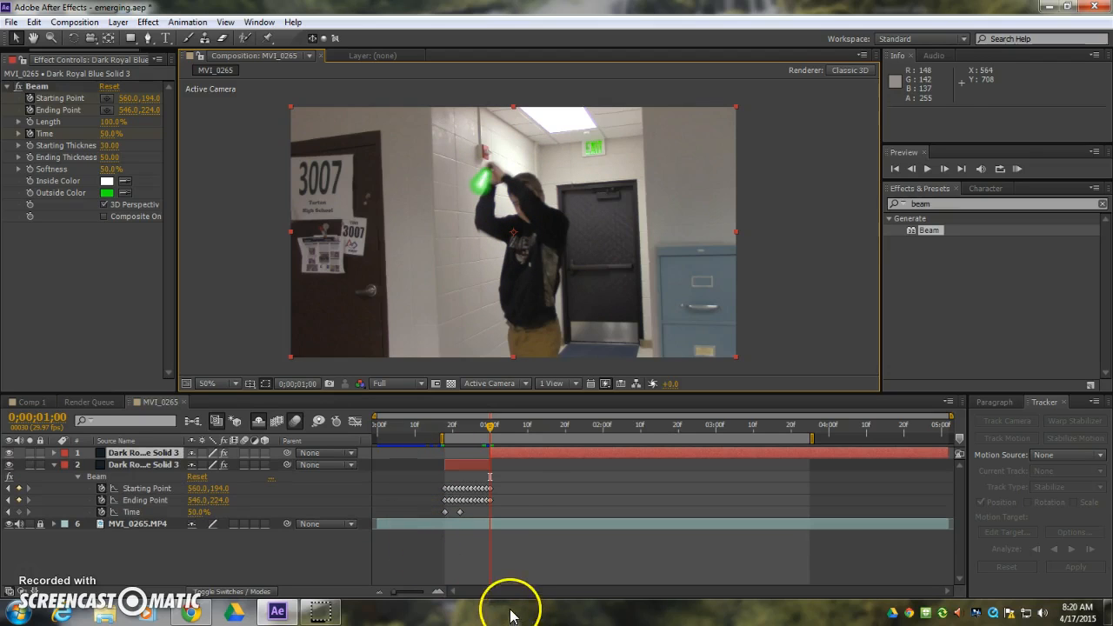
{"action": "left_click", "coordinate": [495, 427]}
{"action": "mouse_move", "coordinate": [497, 432]}
{"action": "left_mouse_down"}
{"action": "mouse_move", "coordinate": [490, 449]}
{"action": "mouse_move", "coordinate": [504, 452]}
{"action": "mouse_move", "coordinate": [505, 439]}
{"action": "left_mouse_up"}
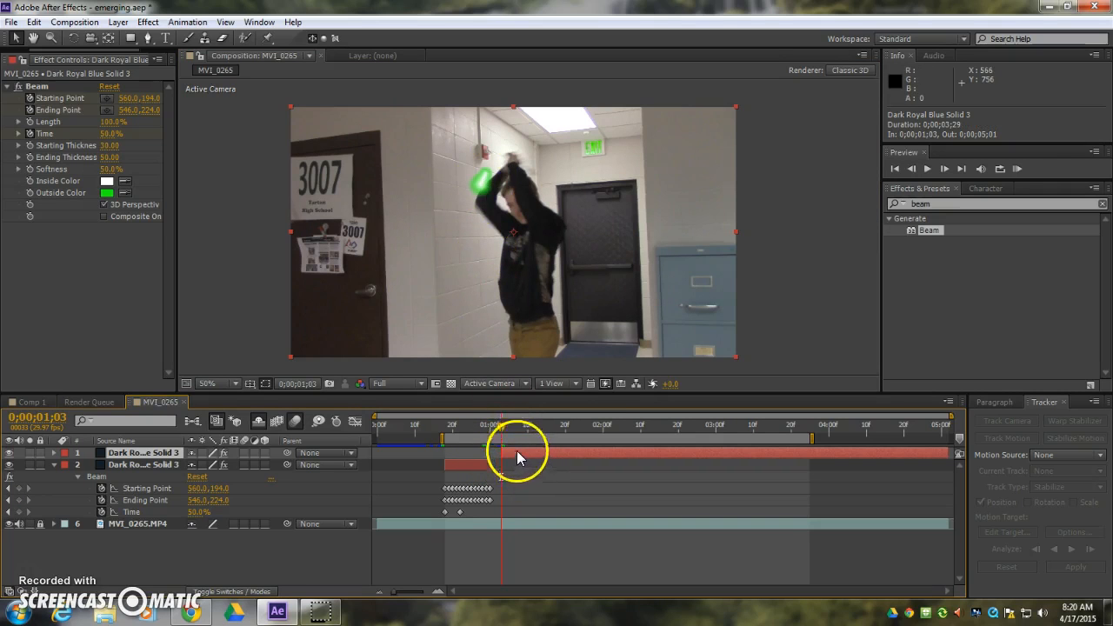
{"action": "mouse_move", "coordinate": [500, 428]}
{"action": "left_mouse_down"}
{"action": "mouse_move", "coordinate": [465, 431]}
{"action": "mouse_move", "coordinate": [501, 435]}
{"action": "left_mouse_up"}
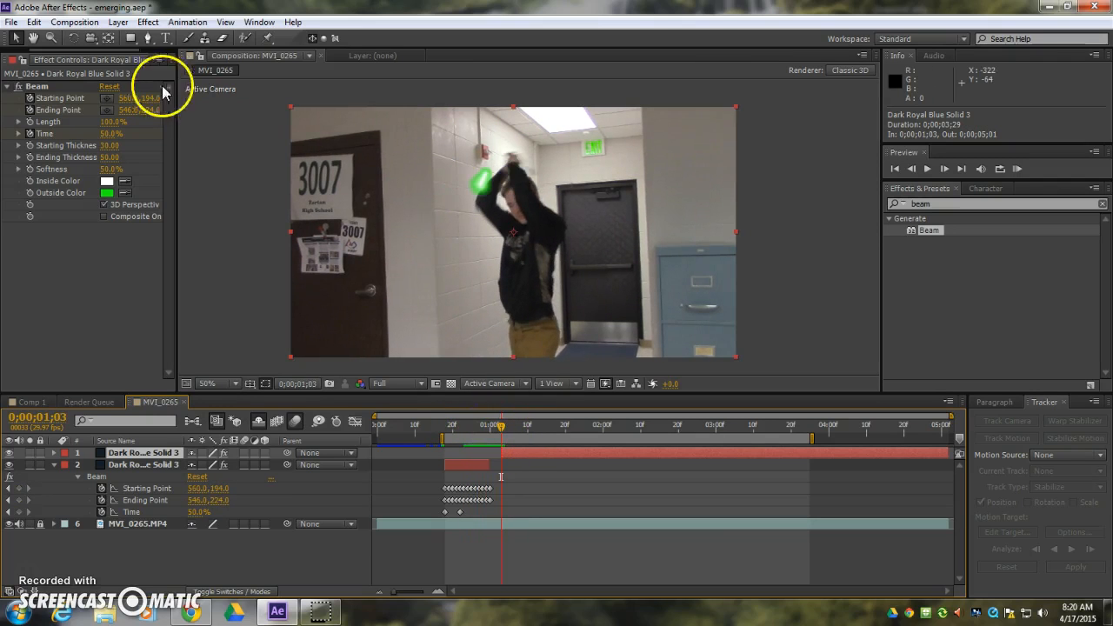
At 0;00;01;03, place the second part's beam starting point at about 684, 174 and its ending point at about 754, 260.
{"action": "left_click", "coordinate": [107, 98]}
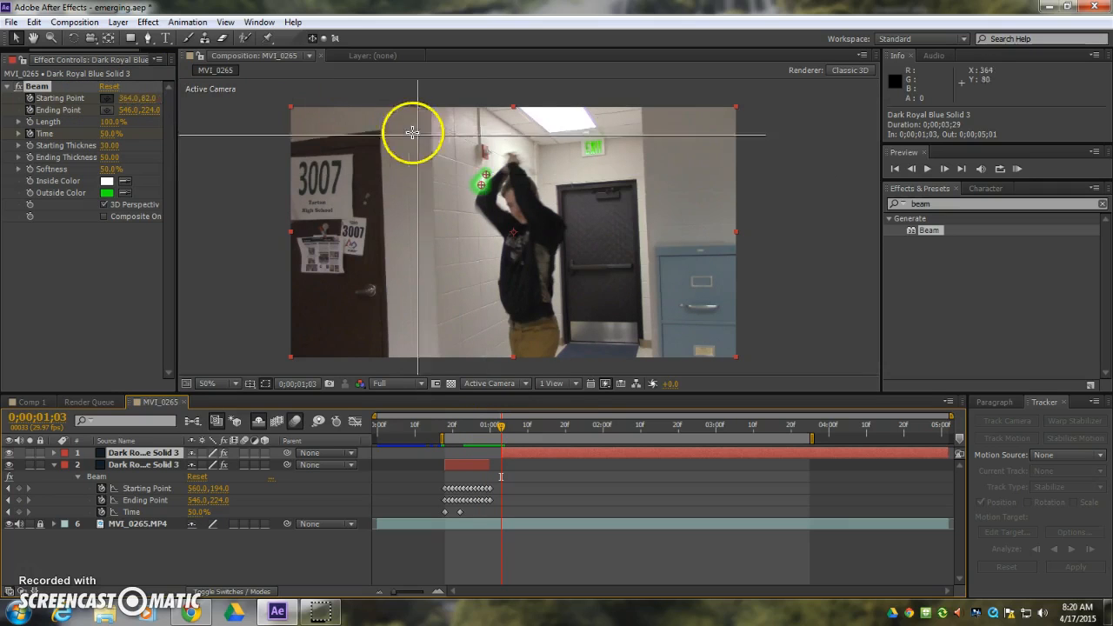
{"action": "left_click", "coordinate": [523, 168]}
{"action": "left_click", "coordinate": [113, 112]}
{"action": "left_click", "coordinate": [553, 198]}
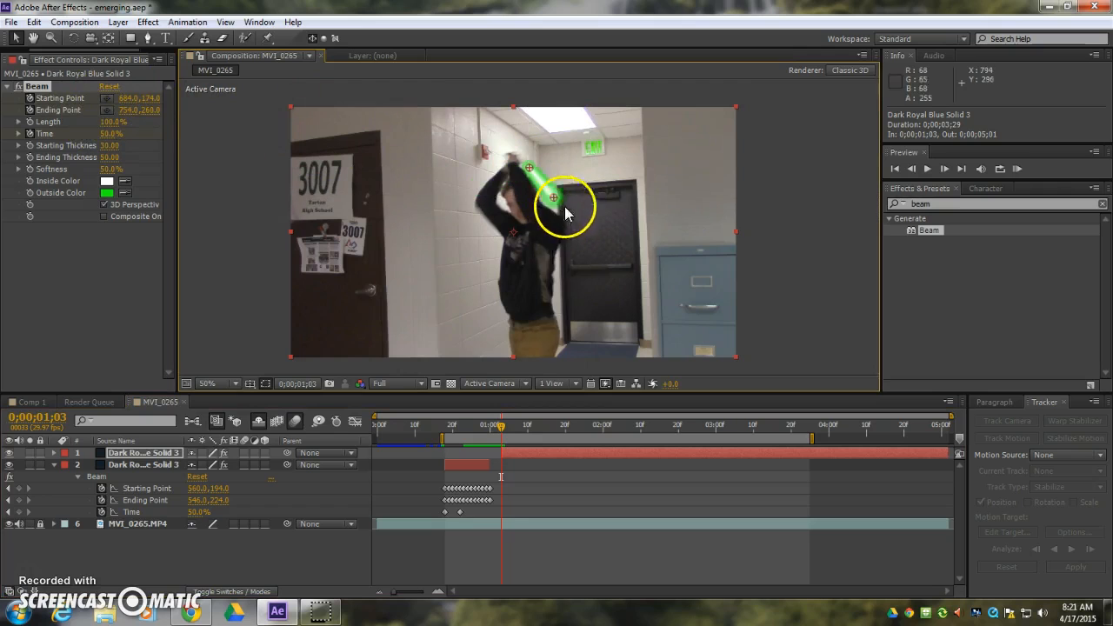
At 0;00;01;04, keyframe the beam's starting point at about 740, 192 and its ending point at about 896, 292.
{"action": "mouse_move", "coordinate": [505, 427]}
{"action": "left_mouse_down"}
{"action": "mouse_move", "coordinate": [485, 427]}
{"action": "mouse_move", "coordinate": [514, 425]}
{"action": "mouse_move", "coordinate": [503, 419]}
{"action": "left_mouse_up"}
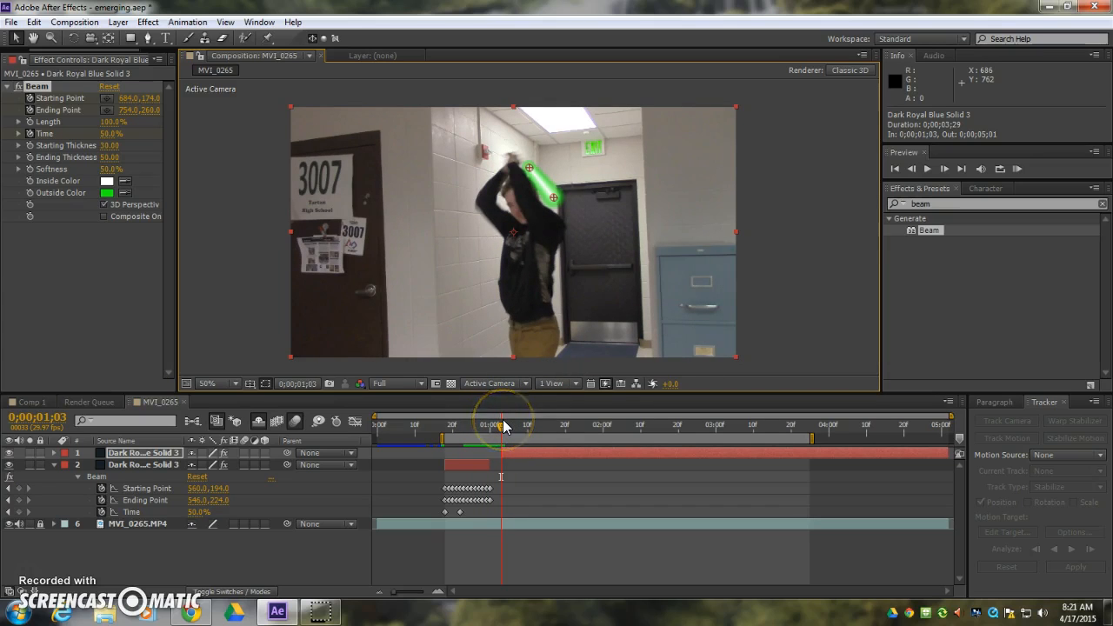
{"action": "left_click", "coordinate": [503, 419]}
{"action": "key", "text": "Page_Down"}
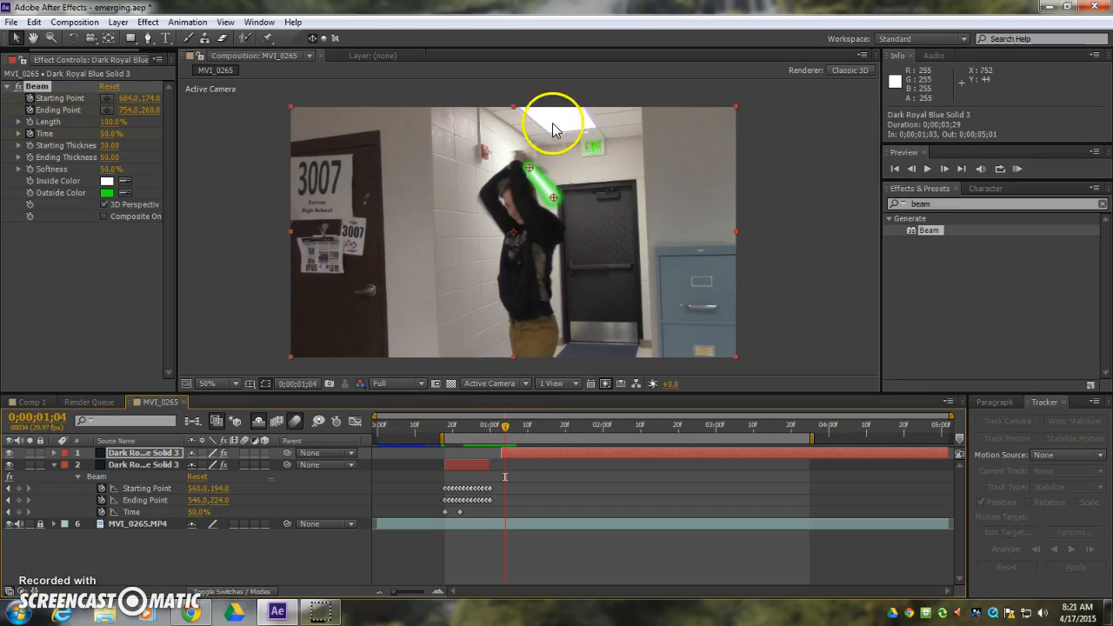
{"action": "left_click_drag", "start_coordinate": [528, 168], "coordinate": [606, 216]}
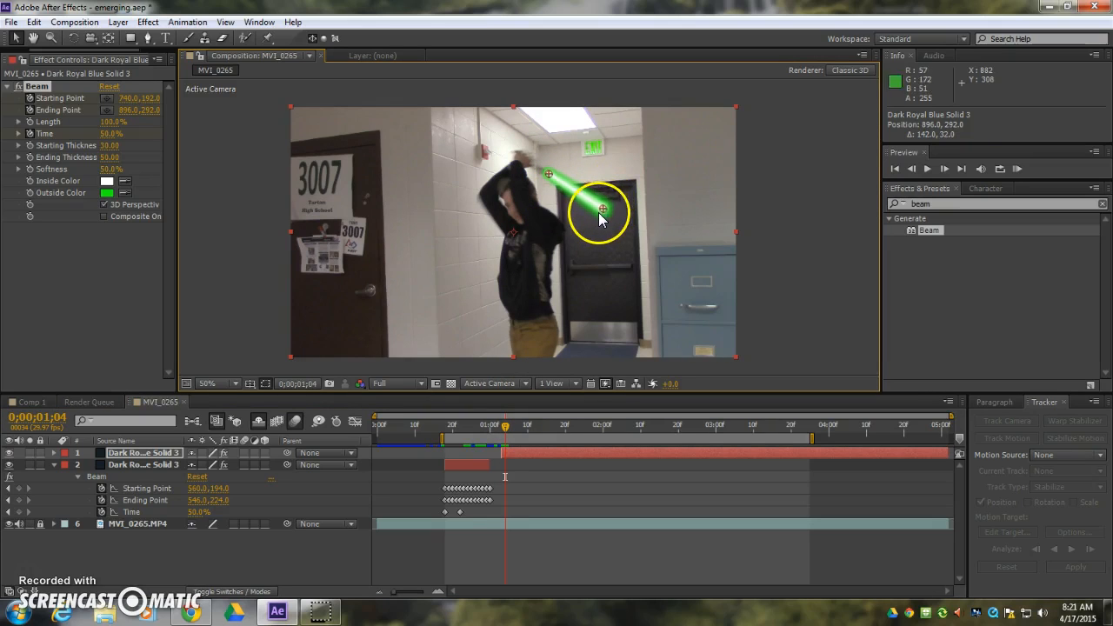
At 0;00;01;06, keyframe the beam from about 792, 206 to about 1042, 376, and reveal the second part's keyframes.
{"action": "key", "text": "Page_Down"}
{"action": "key", "text": "Page_Down"}
{"action": "left_click_drag", "start_coordinate": [549, 174], "coordinate": [655, 243]}
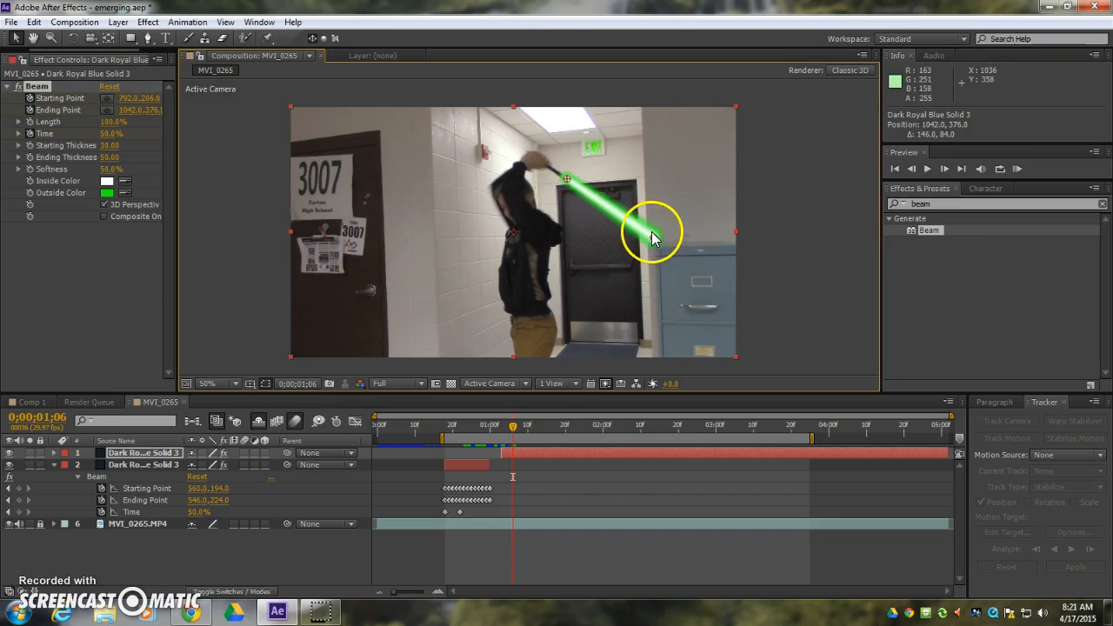
{"action": "left_click", "coordinate": [139, 453]}
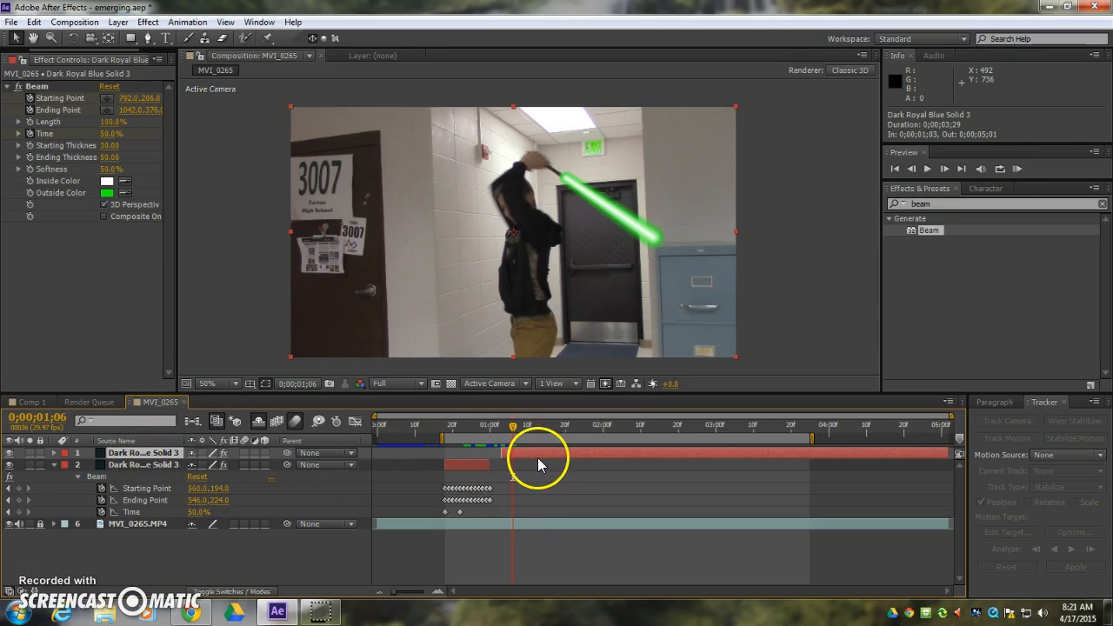
{"action": "key", "text": "u"}
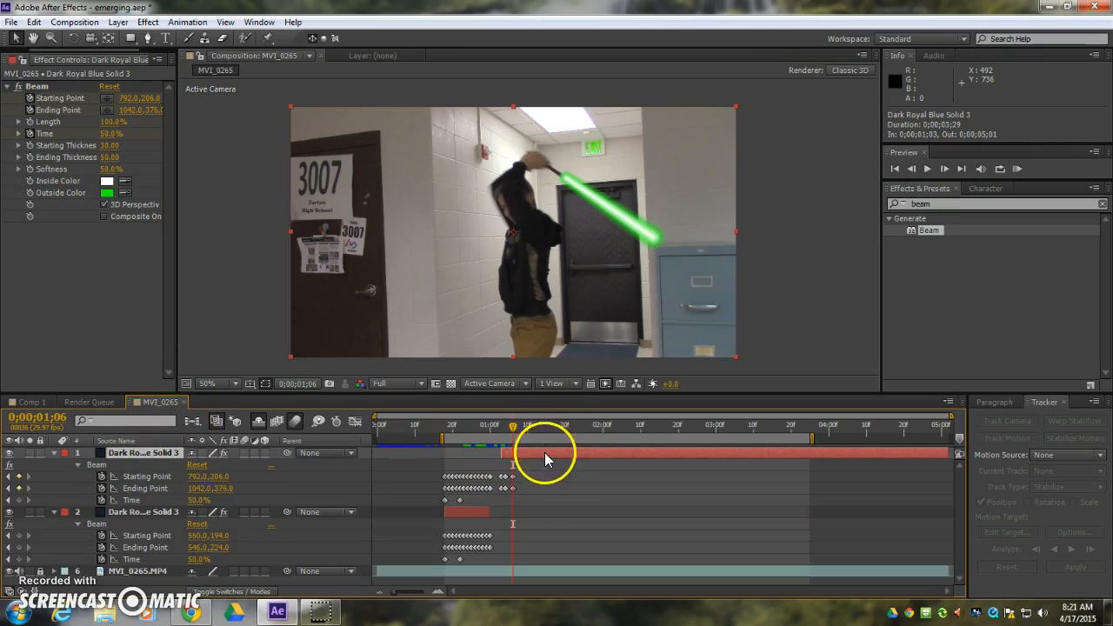
At 0;00;01;08, place the beam's starting point just beyond the hands and lower its ending point in front of the dark door.
{"action": "key", "text": "Page_Down"}
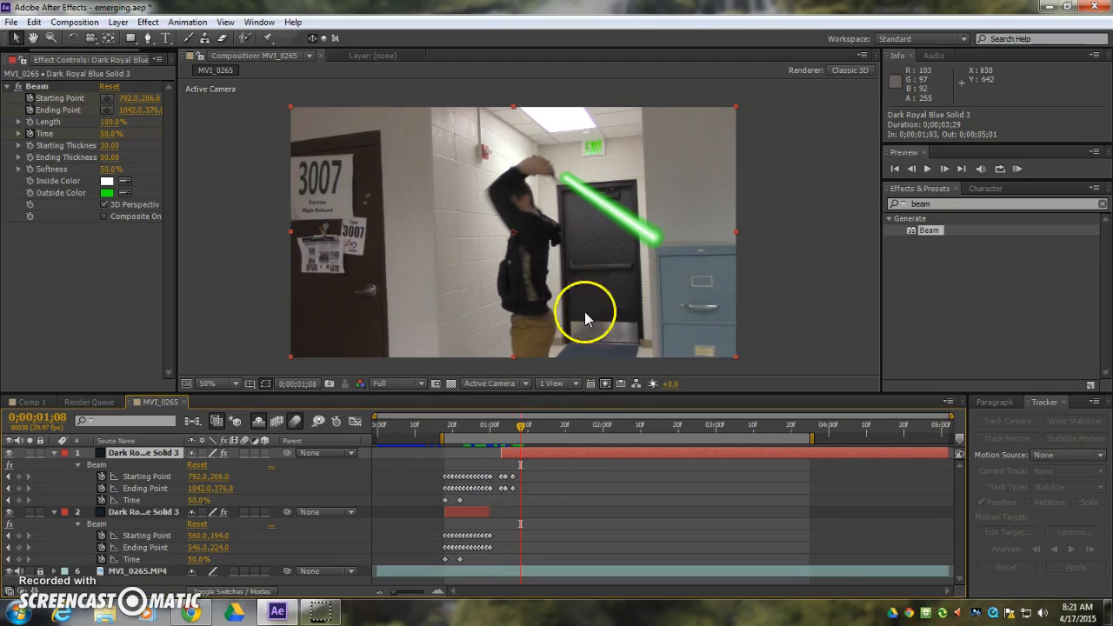
{"action": "left_click", "coordinate": [106, 99]}
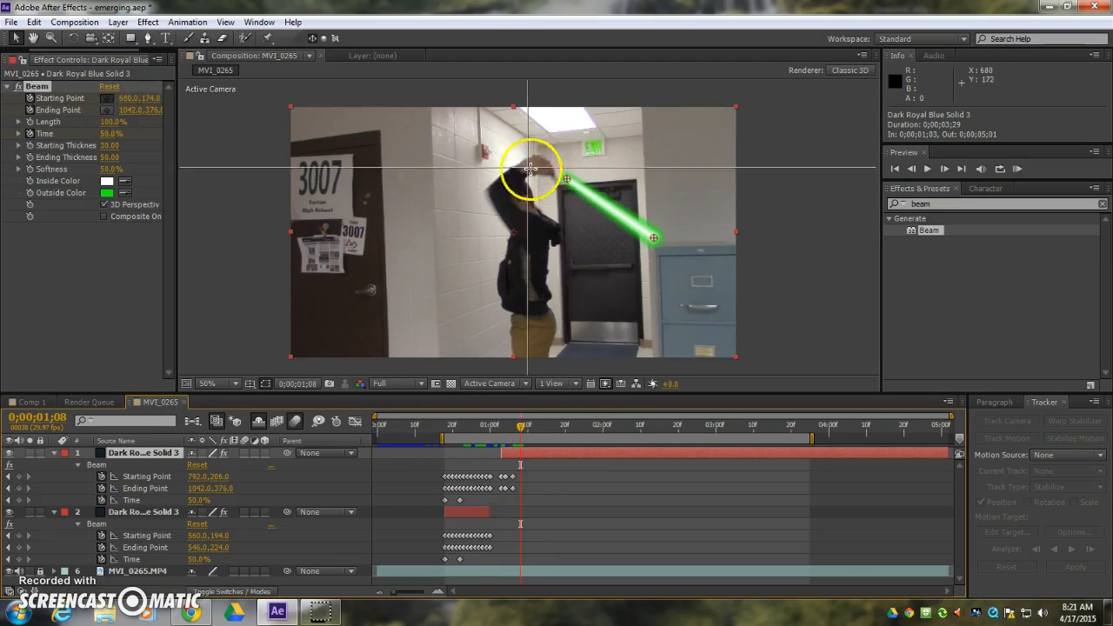
{"action": "left_click", "coordinate": [563, 186]}
{"action": "left_click_drag", "start_coordinate": [654, 241], "coordinate": [633, 265]}
At 0;00;01;10, move the beam's starting point toward the head and lower its ending point to about 962, 560.
{"action": "key", "text": "Page_Down"}
{"action": "key", "text": "Page_Down"}
{"action": "mouse_move", "coordinate": [563, 186]}
{"action": "left_mouse_down"}
{"action": "mouse_move", "coordinate": [534, 189]}
{"action": "mouse_move", "coordinate": [546, 193]}
{"action": "left_mouse_up"}
{"action": "left_click_drag", "start_coordinate": [633, 264], "coordinate": [625, 302]}
At 0;00;01;12, keyframe the beam's starting point at about 646, 246 and its ending point at about 948, 568.
{"action": "key", "text": "Page_Down"}
{"action": "key", "text": "Page_Down"}
{"action": "left_click_drag", "start_coordinate": [542, 194], "coordinate": [517, 192]}
{"action": "left_click_drag", "start_coordinate": [626, 302], "coordinate": [620, 304]}
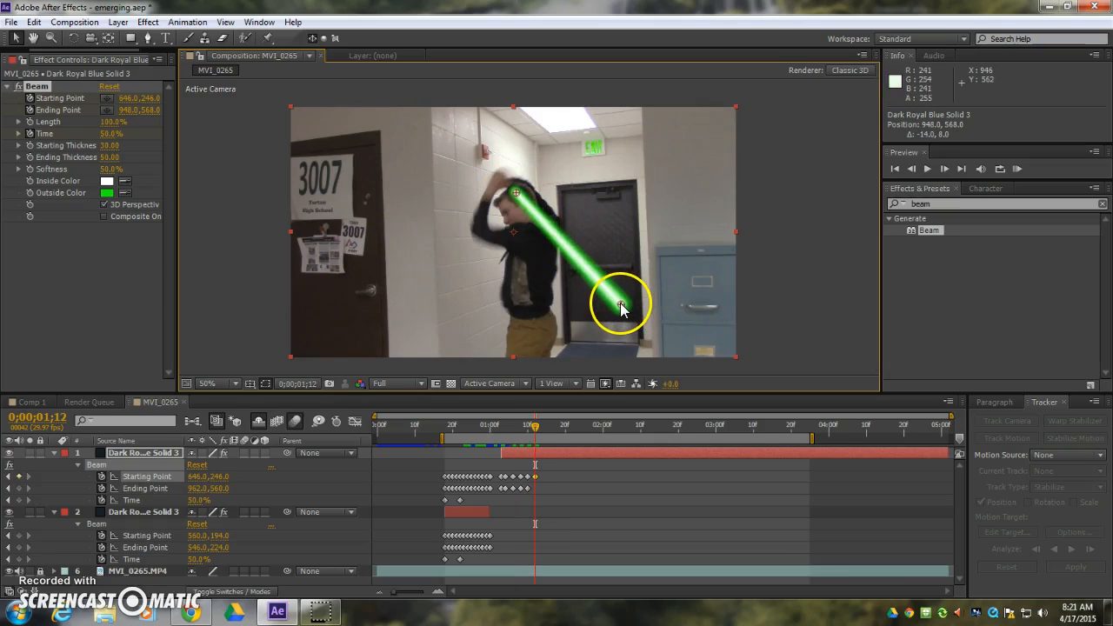
At 0;00;01;14, swing the beam in front of the person with its starting point at about 498, 272 and ending point at about 390, 298.
{"action": "key", "text": "Page_Down"}
{"action": "key", "text": "Page_Down"}
{"action": "left_click_drag", "start_coordinate": [516, 192], "coordinate": [465, 201]}
{"action": "left_click_drag", "start_coordinate": [620, 304], "coordinate": [479, 215]}
Keyframe the beam from about 494, 312 to 224, 392 at 0;00;01;15, and from about 520, 344 to 110, 464 at 0;00;01;16.
{"action": "key", "text": "Page_Down"}
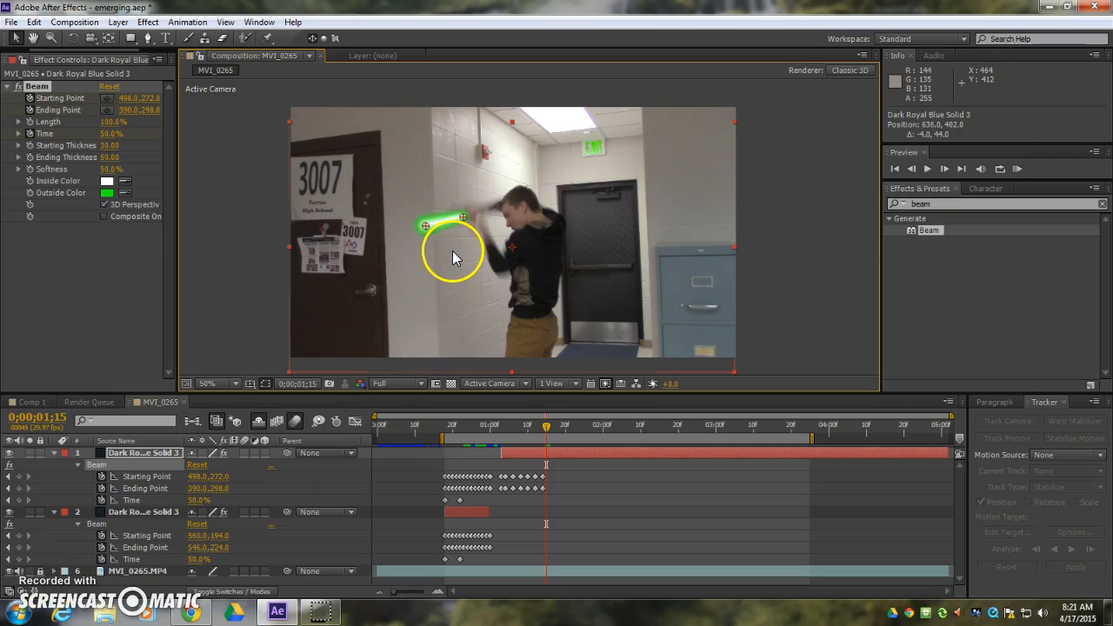
{"action": "left_click_drag", "start_coordinate": [453, 255], "coordinate": [368, 248]}
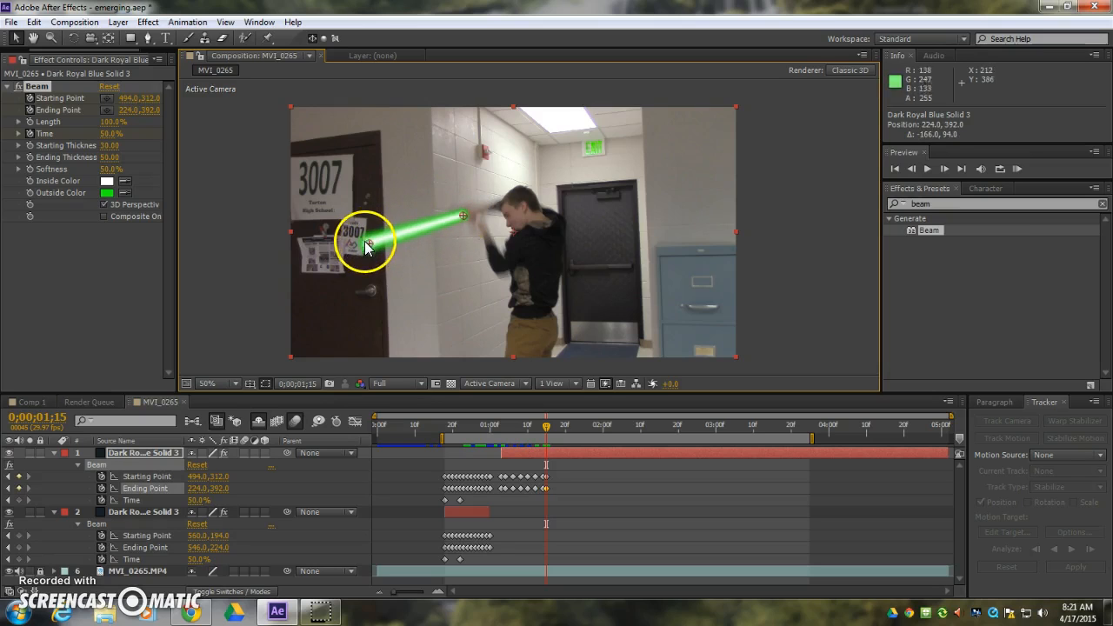
{"action": "key", "text": "Page_Down"}
{"action": "mouse_move", "coordinate": [473, 216]}
{"action": "left_mouse_down"}
{"action": "mouse_move", "coordinate": [459, 229]}
{"action": "mouse_move", "coordinate": [475, 225]}
{"action": "left_mouse_up"}
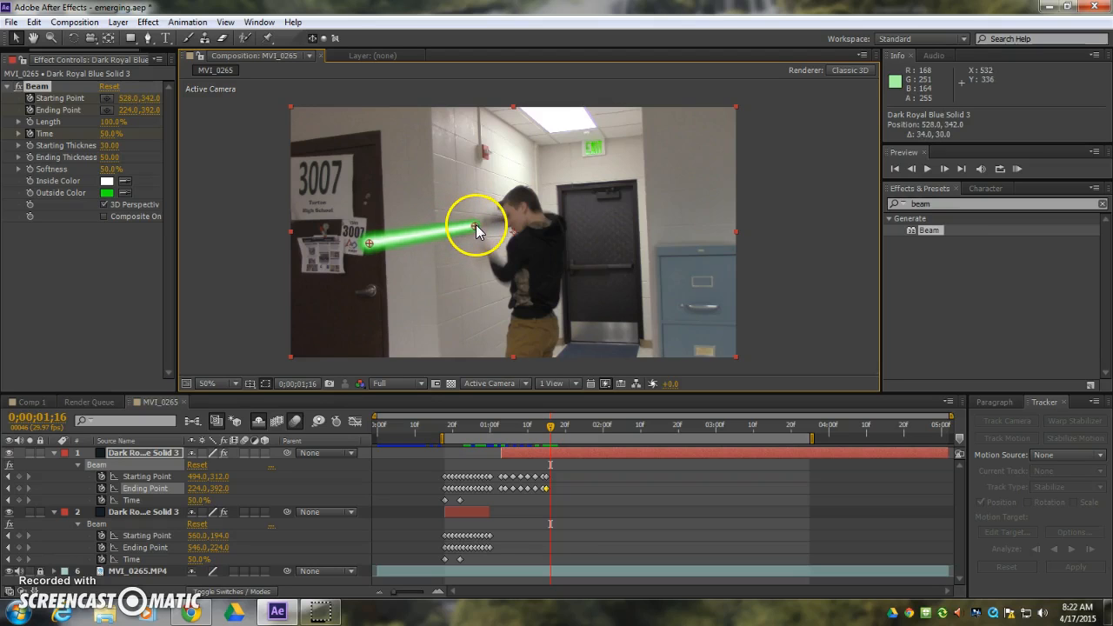
{"action": "left_click_drag", "start_coordinate": [368, 243], "coordinate": [329, 272]}
At 0;00;01;17, keyframe the beam's starting point at about 516, 400 and its ending point at about 64, 510.
{"action": "key", "text": "Page_Down"}
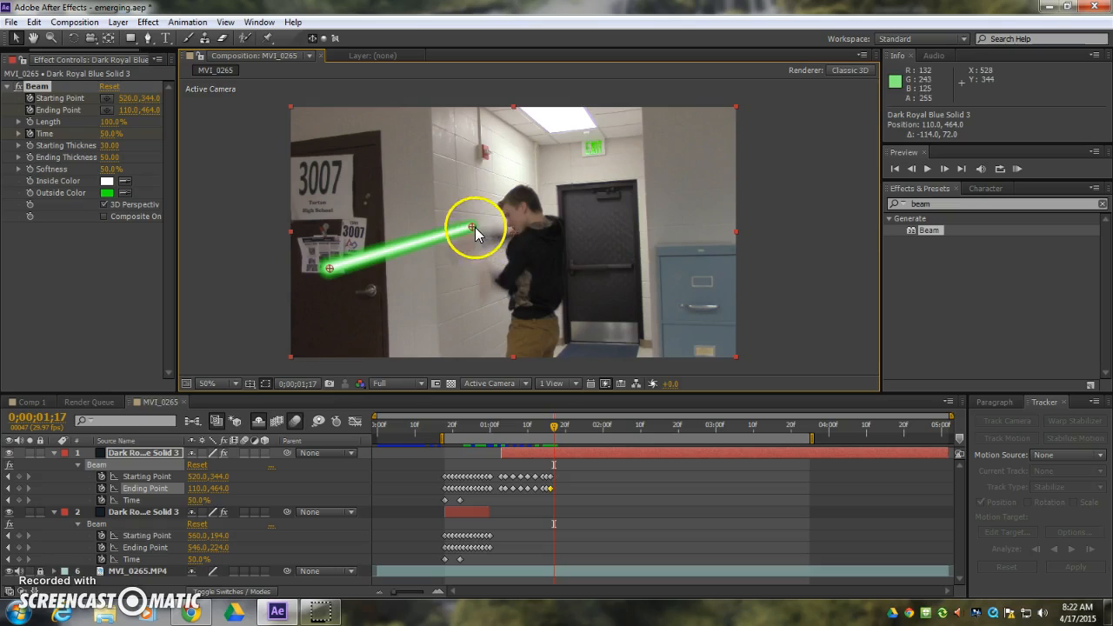
{"action": "left_click_drag", "start_coordinate": [474, 233], "coordinate": [475, 252]}
{"action": "mouse_move", "coordinate": [330, 272]}
{"action": "left_mouse_down"}
{"action": "mouse_move", "coordinate": [308, 263]}
{"action": "mouse_move", "coordinate": [326, 291]}
{"action": "left_mouse_up"}
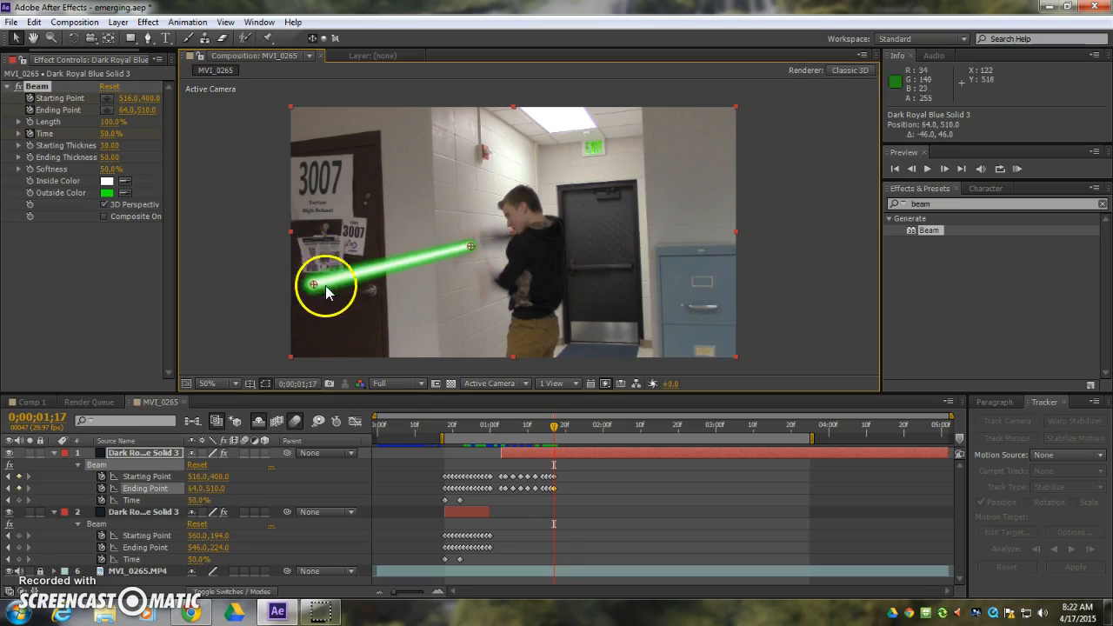
{"action": "key", "text": "Page_Down"}
{"action": "left_click_drag", "start_coordinate": [477, 246], "coordinate": [479, 261]}
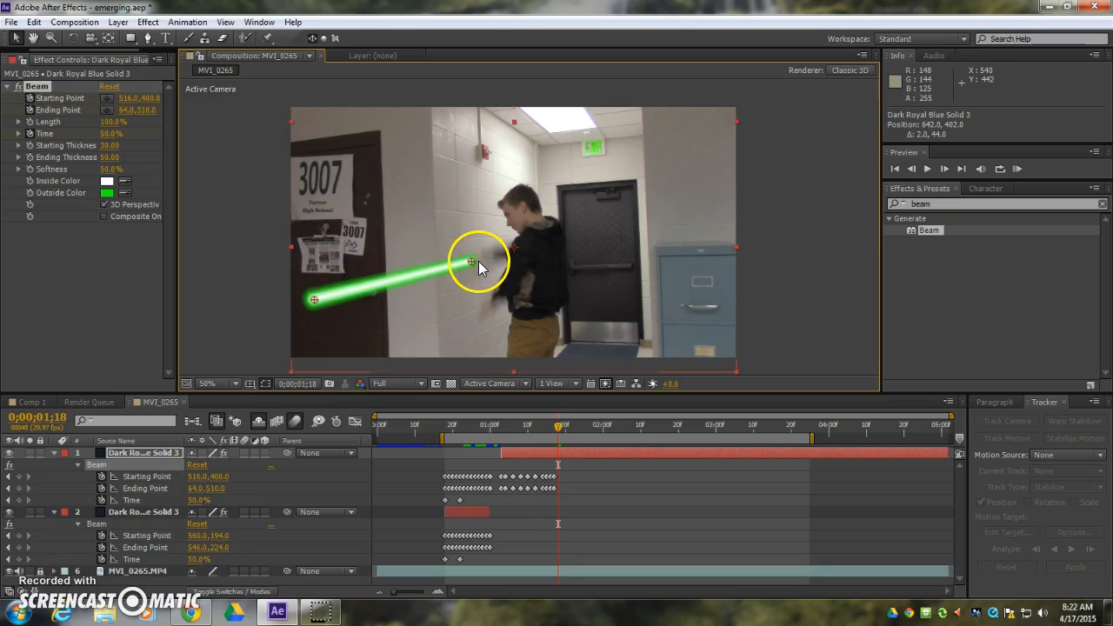
{"action": "key", "text": "ctrl+z"}
At 0;00;01;19, keyframe the beam's starting point at about 558, 514 and its ending point at about 150, 740.
{"action": "key", "text": "Page_Down"}
{"action": "key", "text": "Page_Down"}
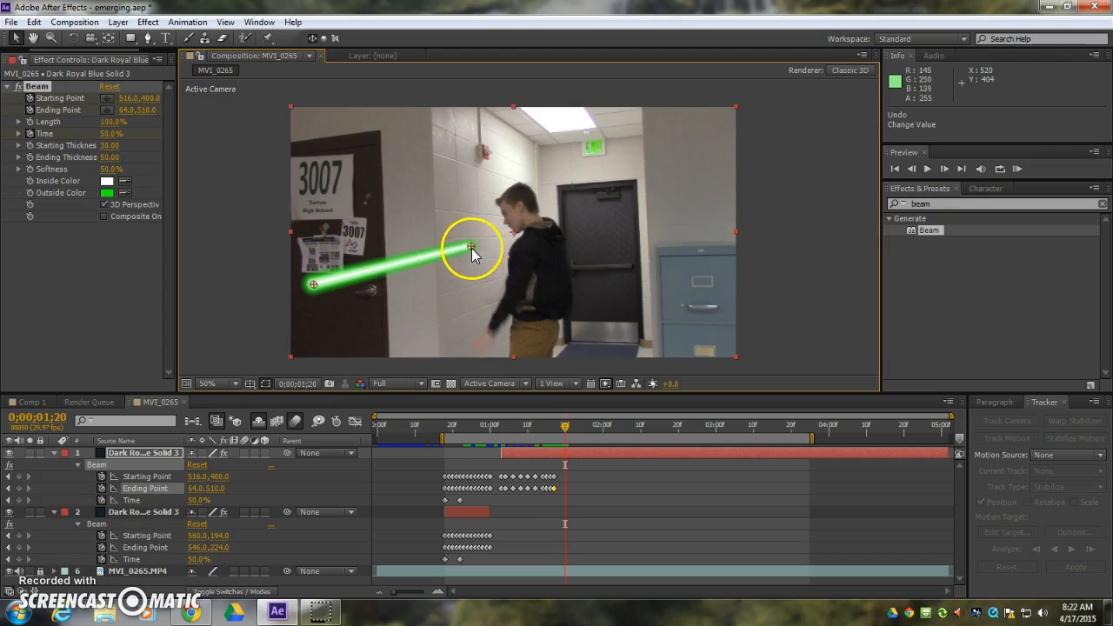
{"action": "key", "text": "Page_Up"}
{"action": "left_click_drag", "start_coordinate": [474, 250], "coordinate": [479, 283]}
{"action": "left_click_drag", "start_coordinate": [313, 284], "coordinate": [344, 365]}
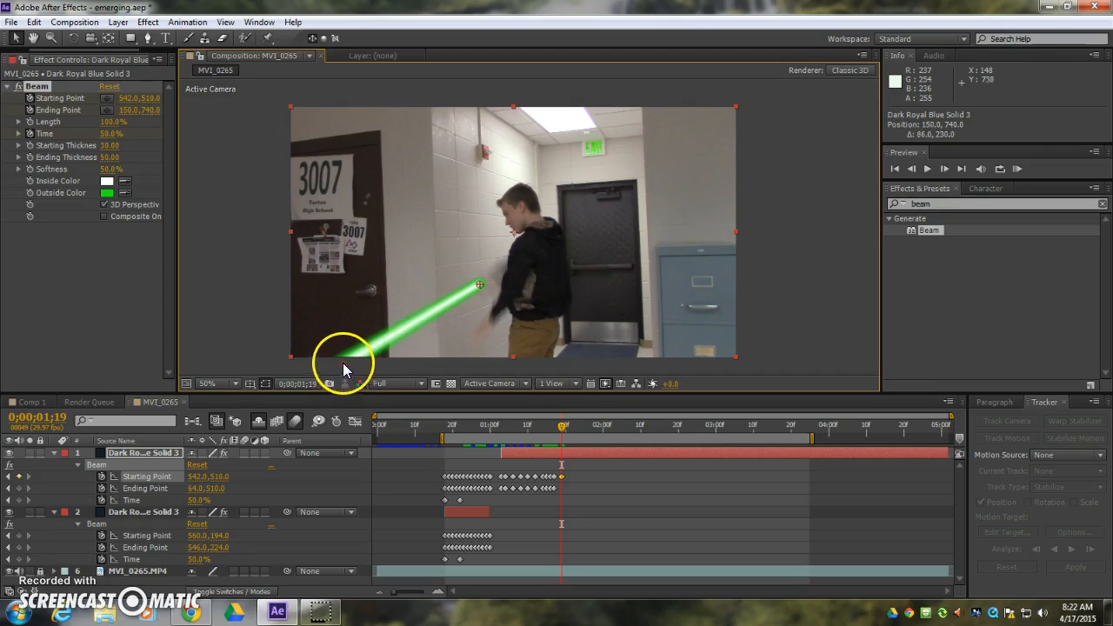
{"action": "left_click_drag", "start_coordinate": [482, 287], "coordinate": [487, 286]}
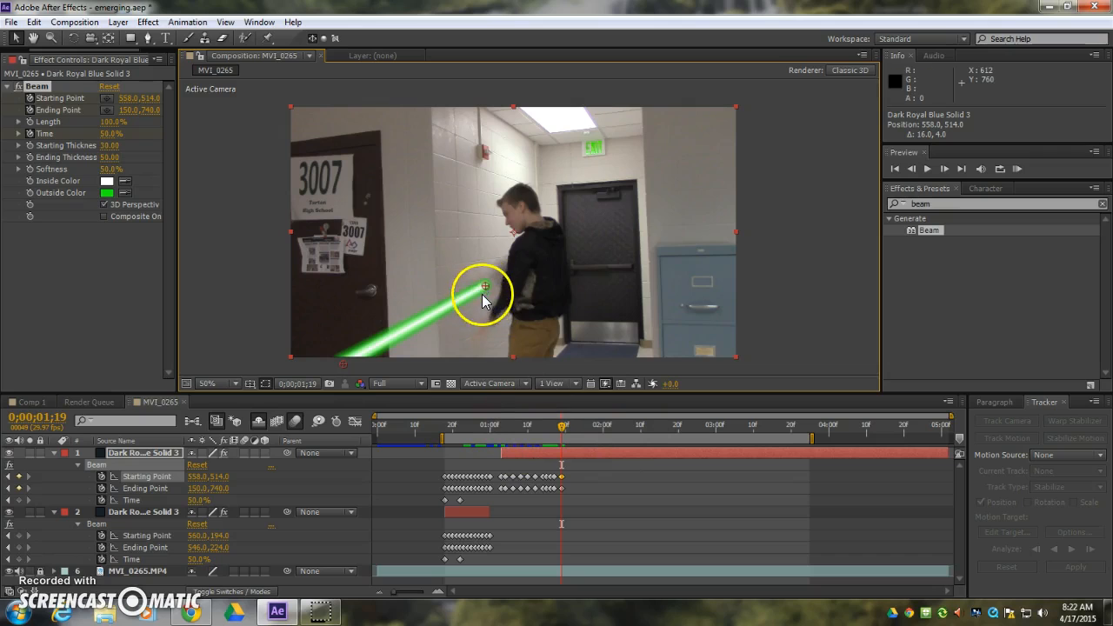
At 0;00;01;20, keyframe the beam's starting point at about 576, 584 and its ending point at about 350, 772.
{"action": "key", "text": "Page_Down"}
{"action": "key", "text": "Page_Down"}
{"action": "key", "text": "Page_Down"}
{"action": "key", "text": "Page_Down"}
{"action": "key", "text": "Page_Down"}
{"action": "key", "text": "Page_Up"}
{"action": "key", "text": "Page_Up"}
{"action": "key", "text": "Page_Up"}
{"action": "key", "text": "Page_Up"}
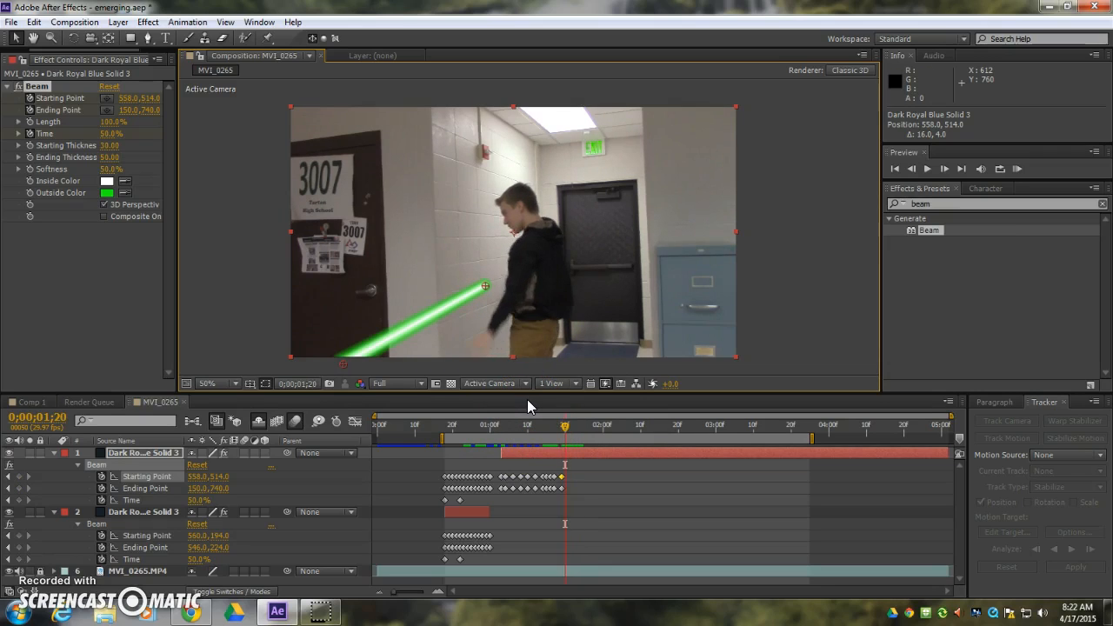
{"action": "key", "text": "Page_Up"}
{"action": "key", "text": "Page_Down"}
{"action": "left_click_drag", "start_coordinate": [485, 283], "coordinate": [493, 313]}
{"action": "left_click_drag", "start_coordinate": [345, 362], "coordinate": [490, 370]}
At 0;00;01;21, move the beam below the frame with its starting point at about 796, 748 and ending point at about 830, 776.
{"action": "key", "text": "Page_Down"}
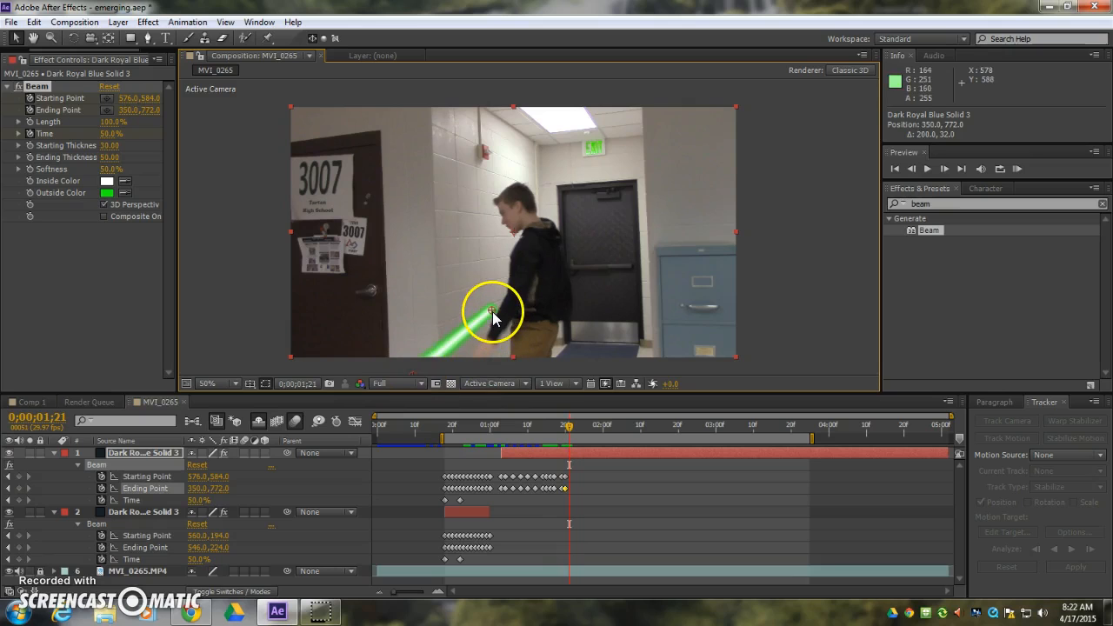
{"action": "left_click_drag", "start_coordinate": [492, 315], "coordinate": [516, 368]}
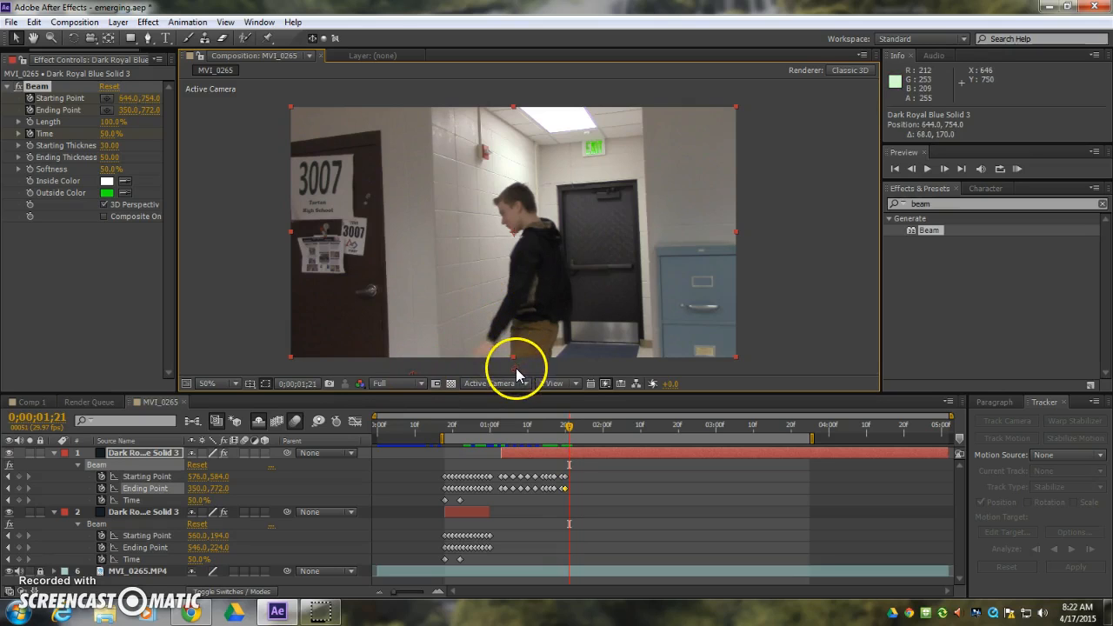
{"action": "left_click_drag", "start_coordinate": [415, 372], "coordinate": [578, 380]}
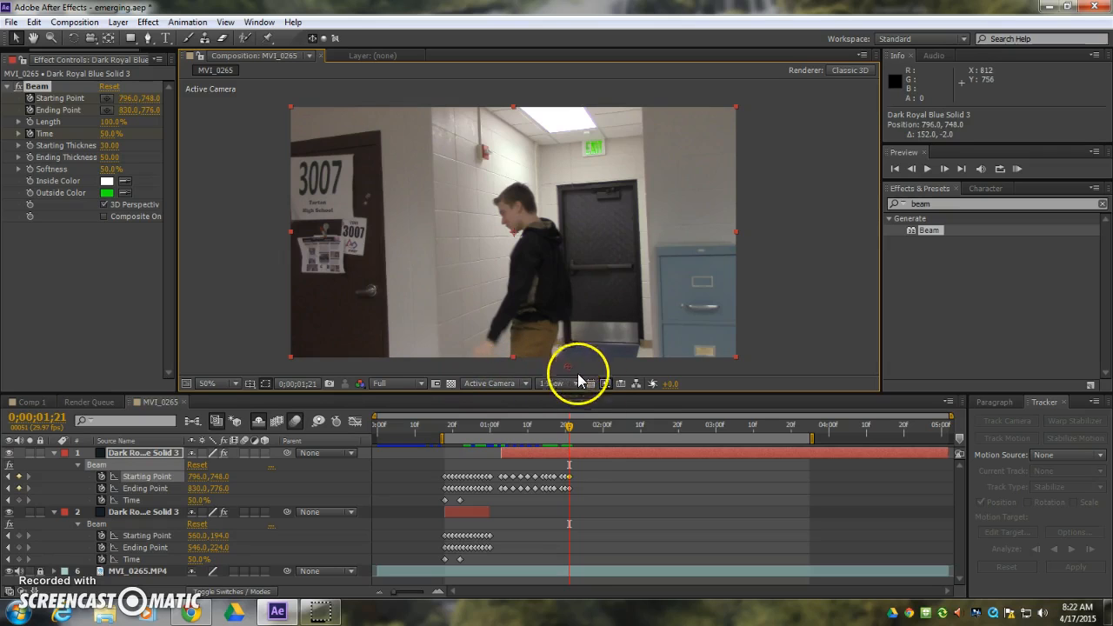
Split the beam layer after the sword leaves the frame, start the new layer at 0;00;01;22 and reveal its keyframes.
{"action": "key", "text": "ctrl+shift+d"}
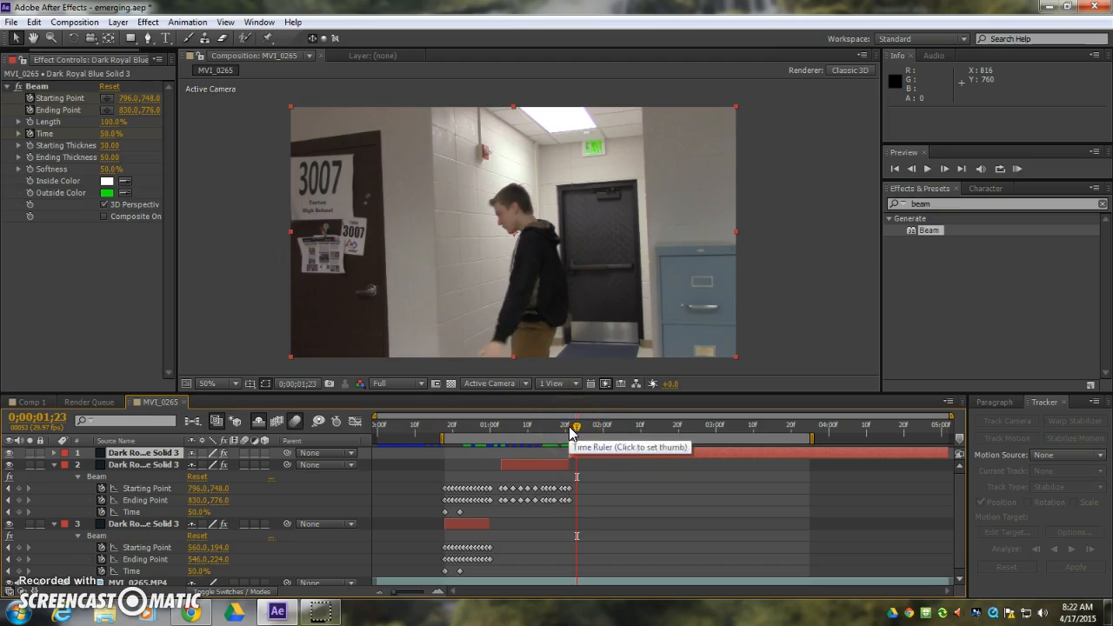
{"action": "left_click", "coordinate": [570, 424]}
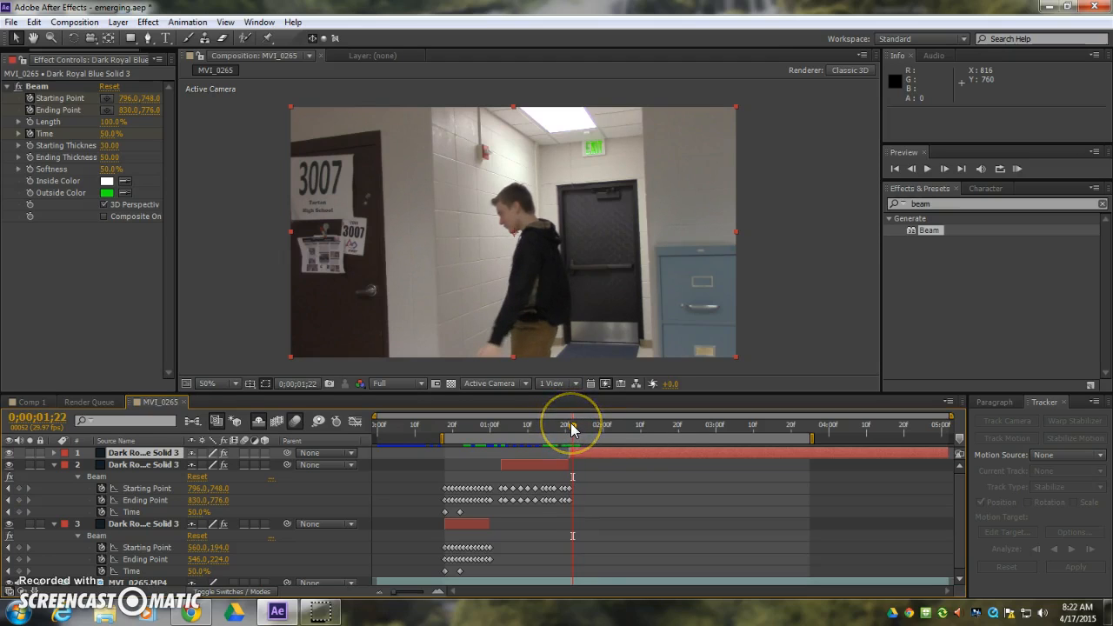
{"action": "key", "text": "alt+["}
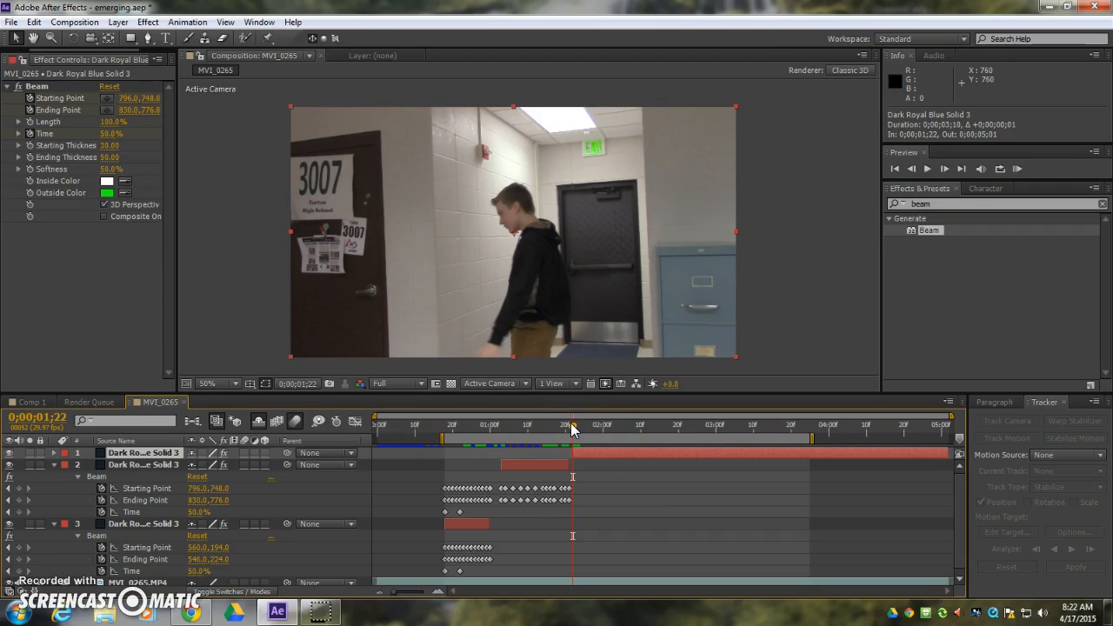
{"action": "key", "text": "u"}
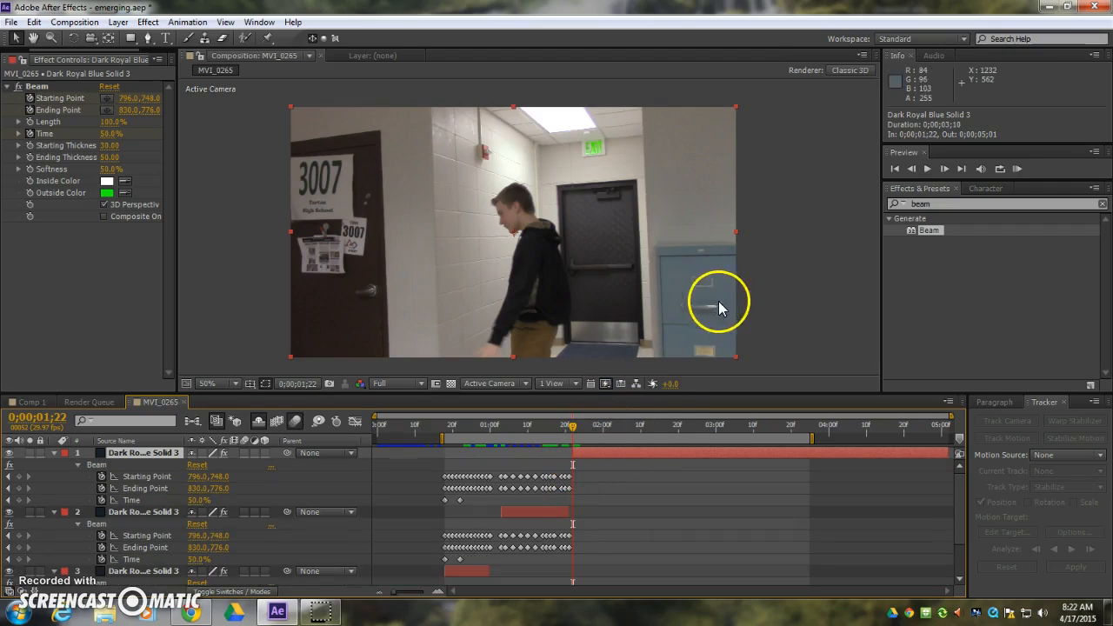
At 0;00;01;23, keyframe the beam behind the person with its starting point at about 804, 650 and ending point at about 830, 796.
{"action": "left_click_drag", "start_coordinate": [695, 322], "coordinate": [679, 295]}
{"action": "left_click", "coordinate": [575, 426]}
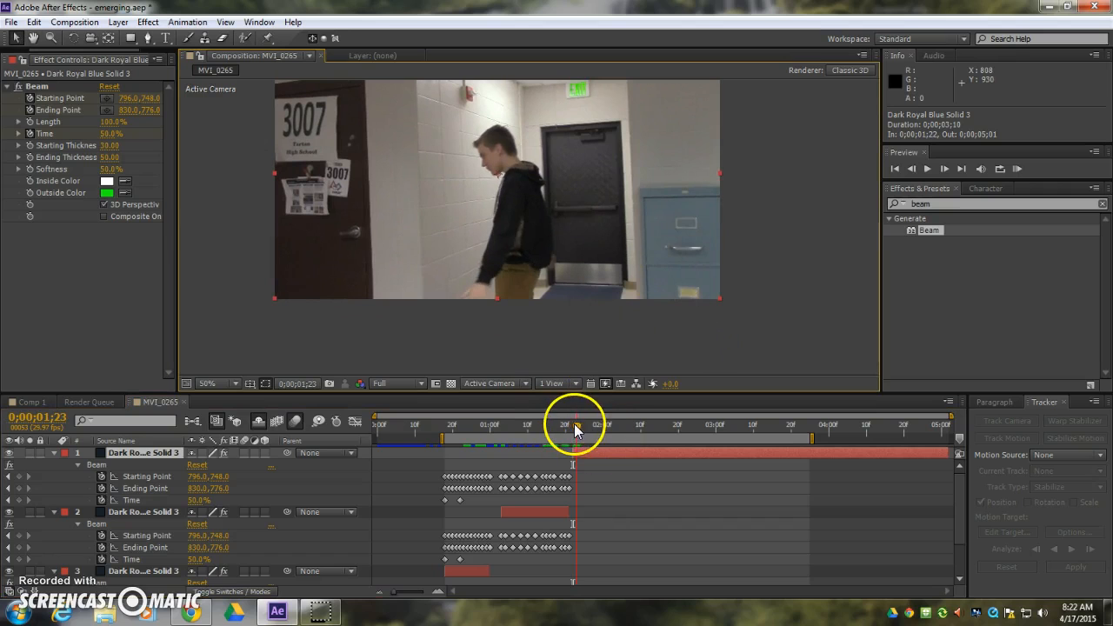
{"action": "left_click", "coordinate": [107, 98]}
{"action": "left_click", "coordinate": [554, 274]}
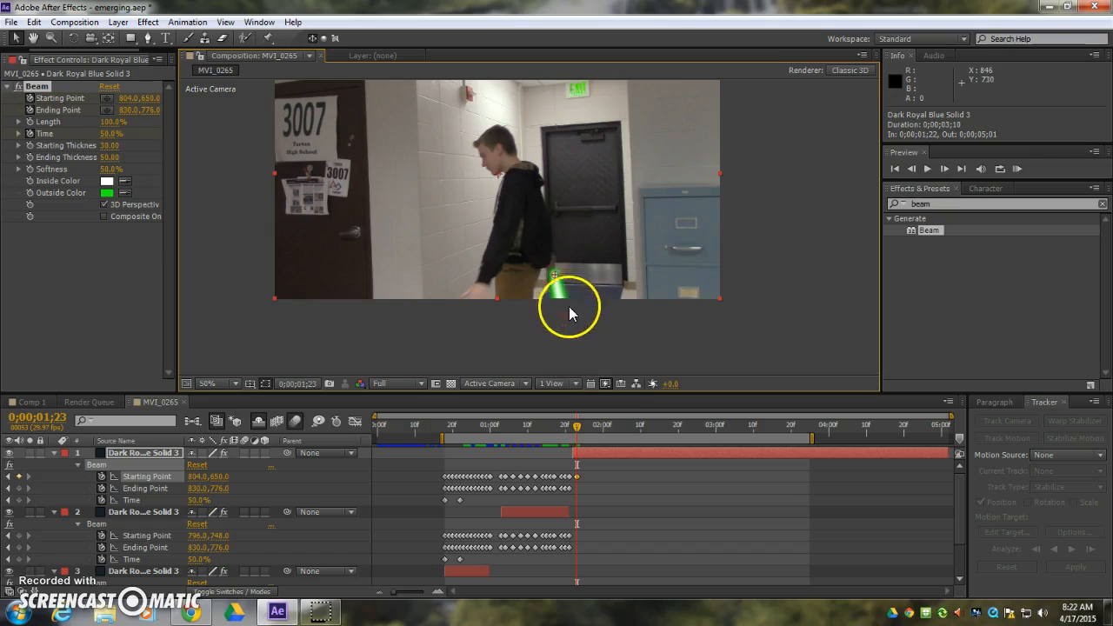
At 0;00;01;24, keyframe the beam's starting point at about 828, 644 and its ending point at about 896, 760.
{"action": "key", "text": "Page_Down"}
{"action": "left_click_drag", "start_coordinate": [554, 275], "coordinate": [565, 306]}
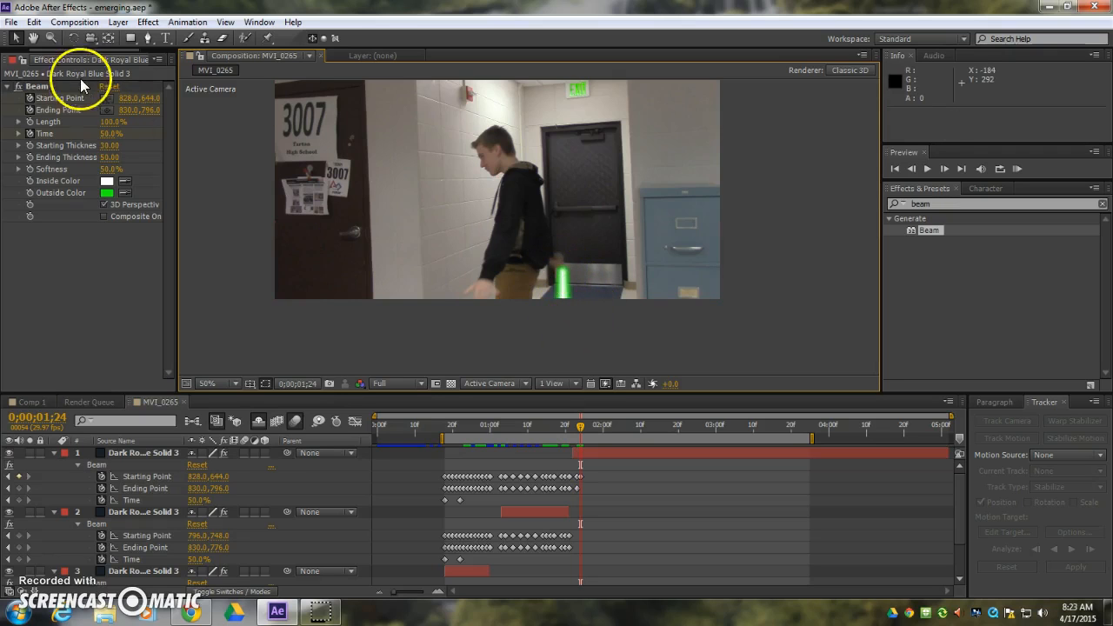
{"action": "left_click", "coordinate": [109, 109]}
{"action": "left_click", "coordinate": [583, 311]}
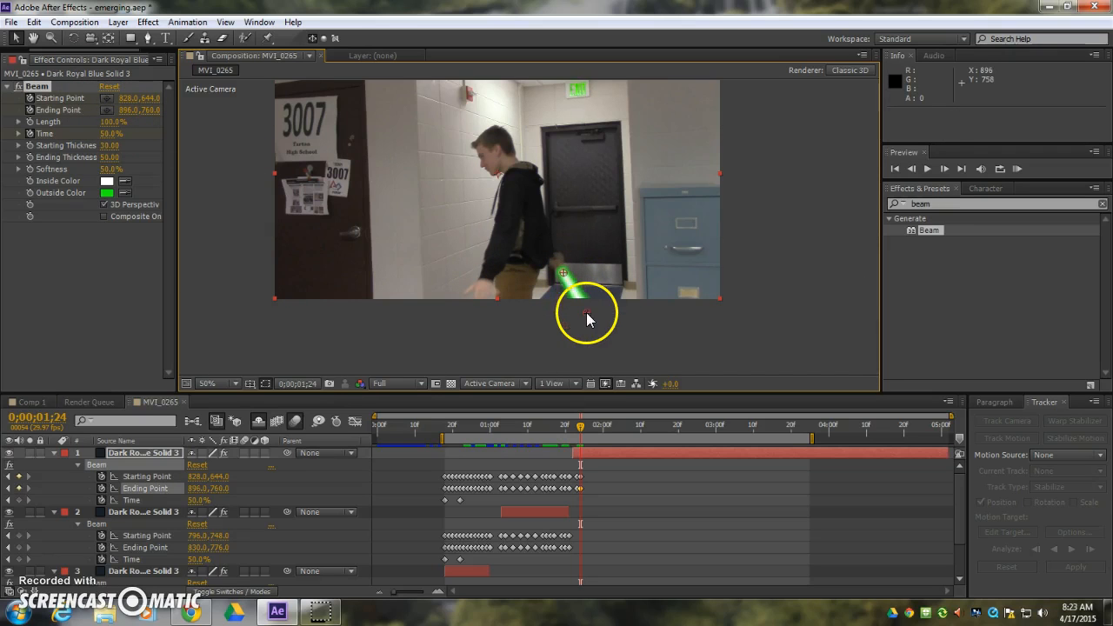
At 0;00;01;22, keyframe the beam's starting point at about 774, 657 and adjust its ending point below the frame.
{"action": "key", "text": "Page_Up"}
{"action": "key", "text": "Page_Up"}
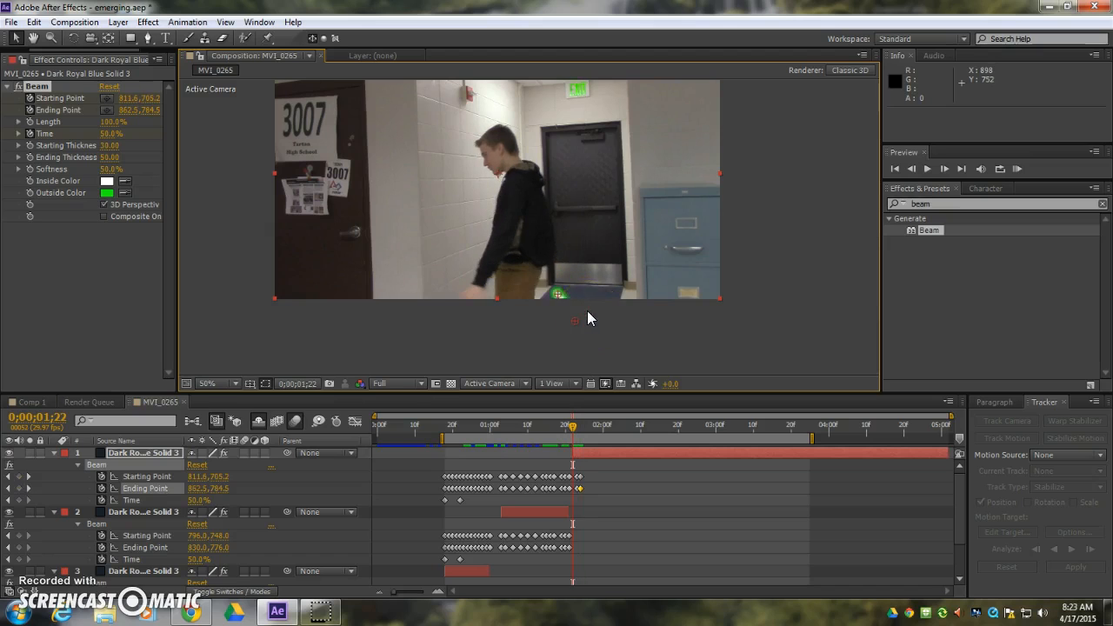
{"action": "left_click_drag", "start_coordinate": [557, 294], "coordinate": [546, 283]}
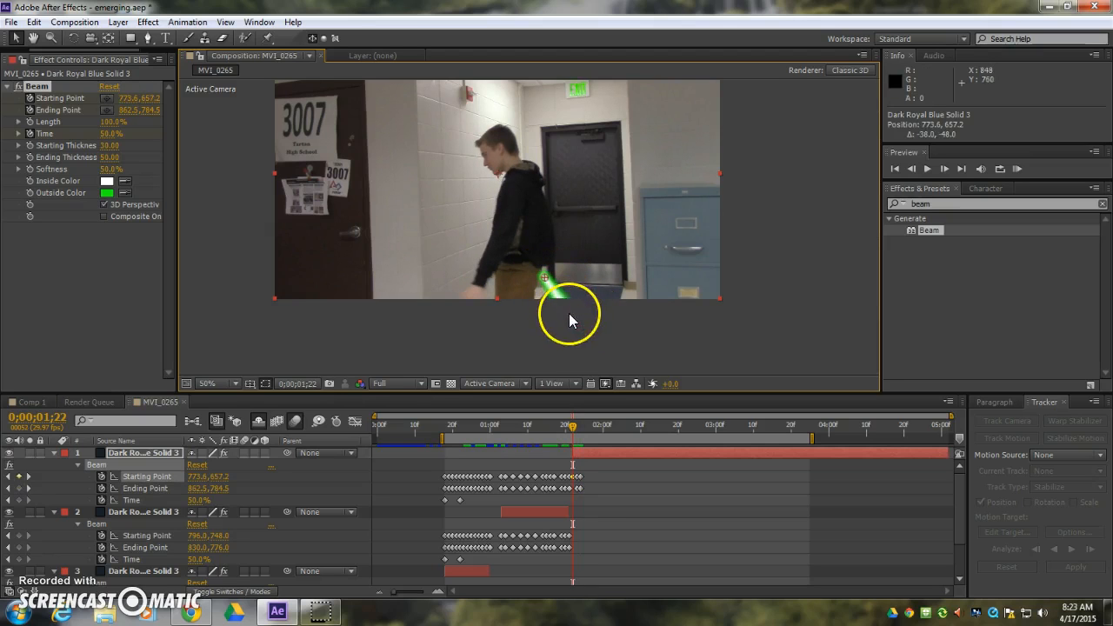
{"action": "left_click_drag", "start_coordinate": [544, 328], "coordinate": [546, 324]}
At 0;00;01;25, keyframe the beam's starting point at about 838, 636 and its ending point at about 906, 758.
{"action": "key", "text": "Page_Down"}
{"action": "key", "text": "Page_Down"}
{"action": "key", "text": "Page_Down"}
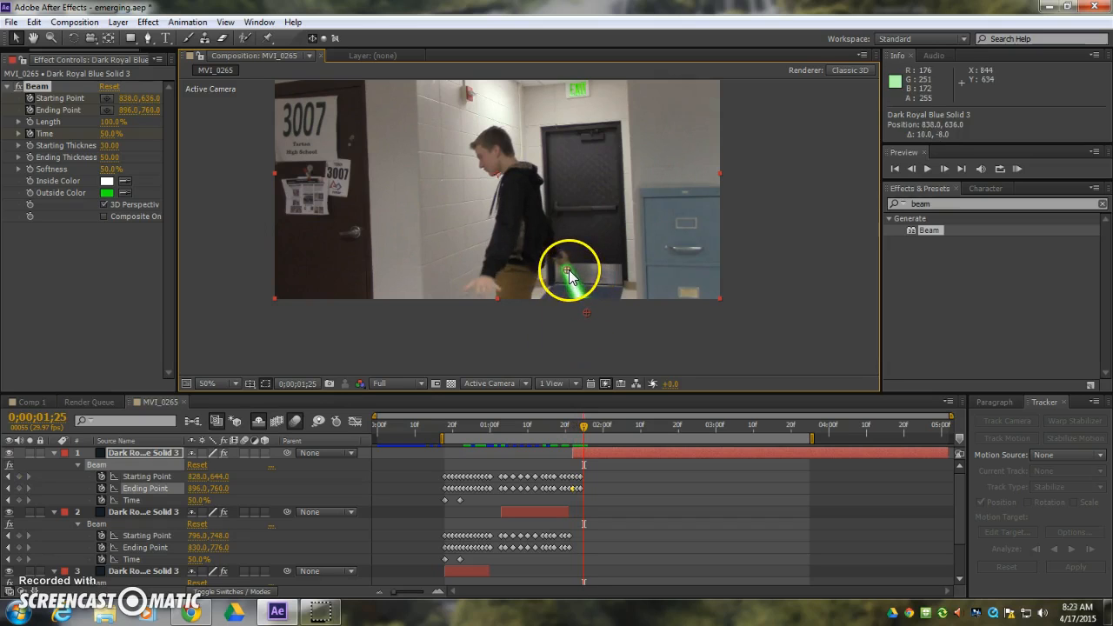
{"action": "left_click_drag", "start_coordinate": [568, 270], "coordinate": [569, 271]}
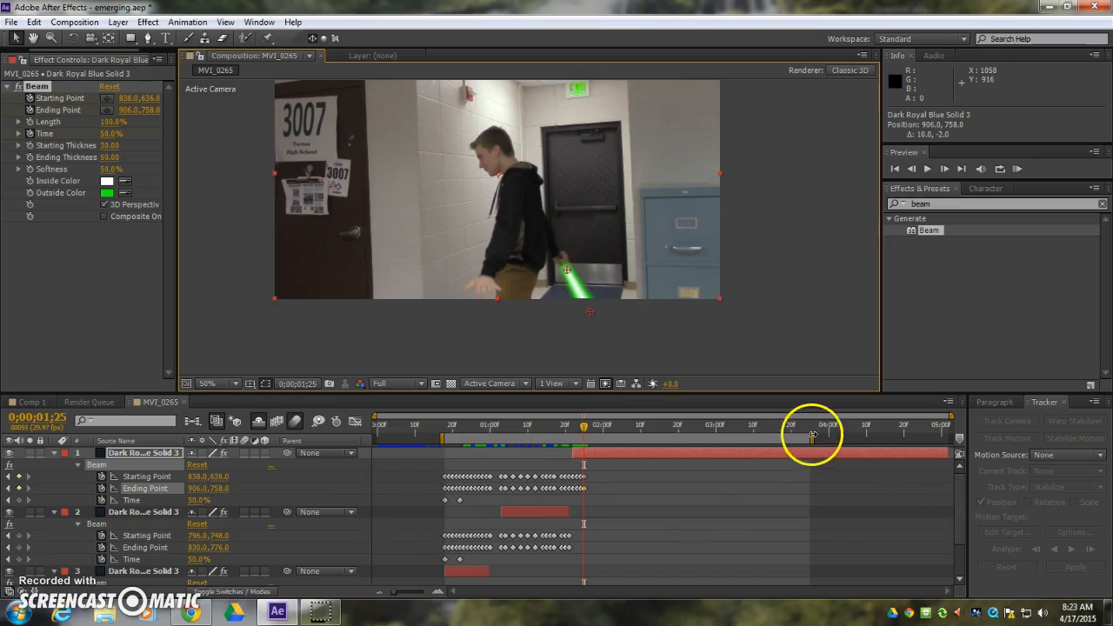
End the work area at 0;00;01;24 and play a RAM preview of the animated lightsaber.
{"action": "left_click_drag", "start_coordinate": [813, 438], "coordinate": [587, 450]}
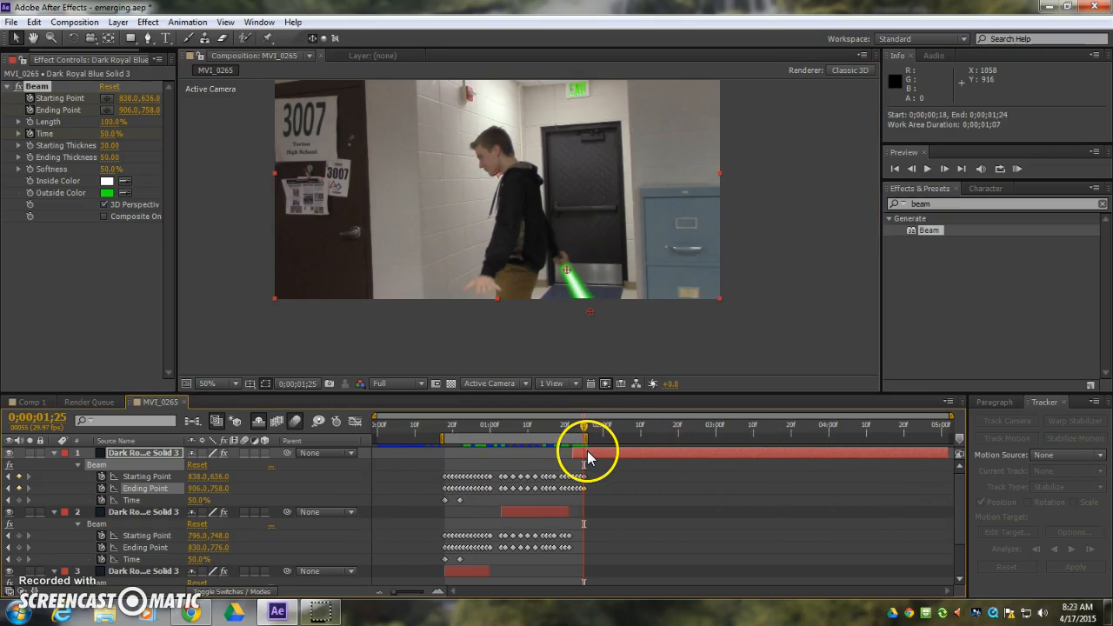
{"action": "key", "text": "KP_0"}
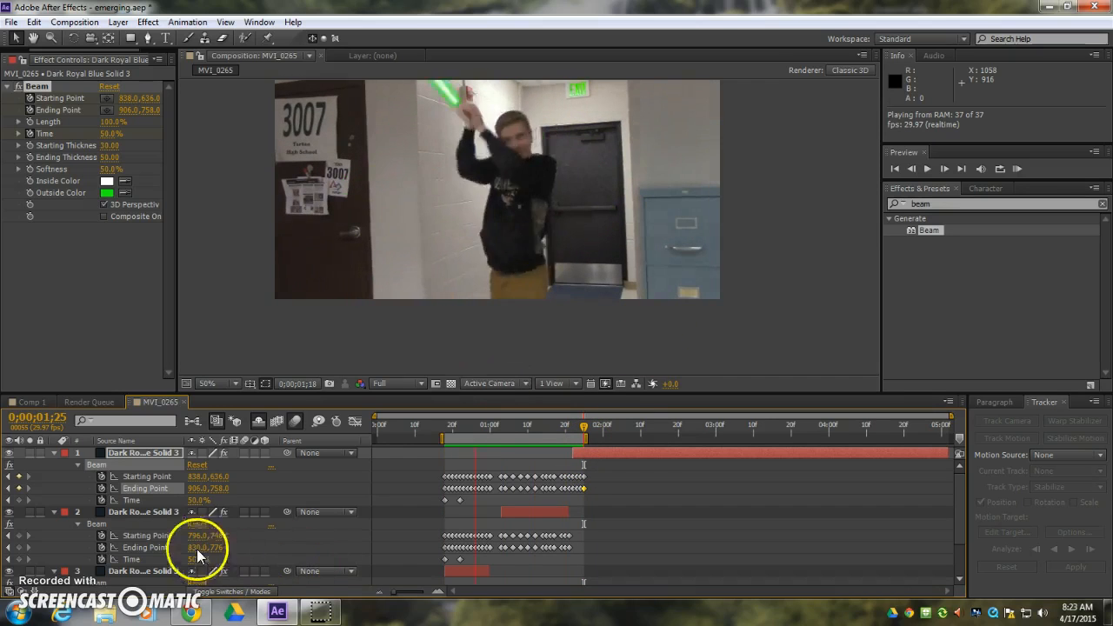
{"action": "key", "text": "space"}
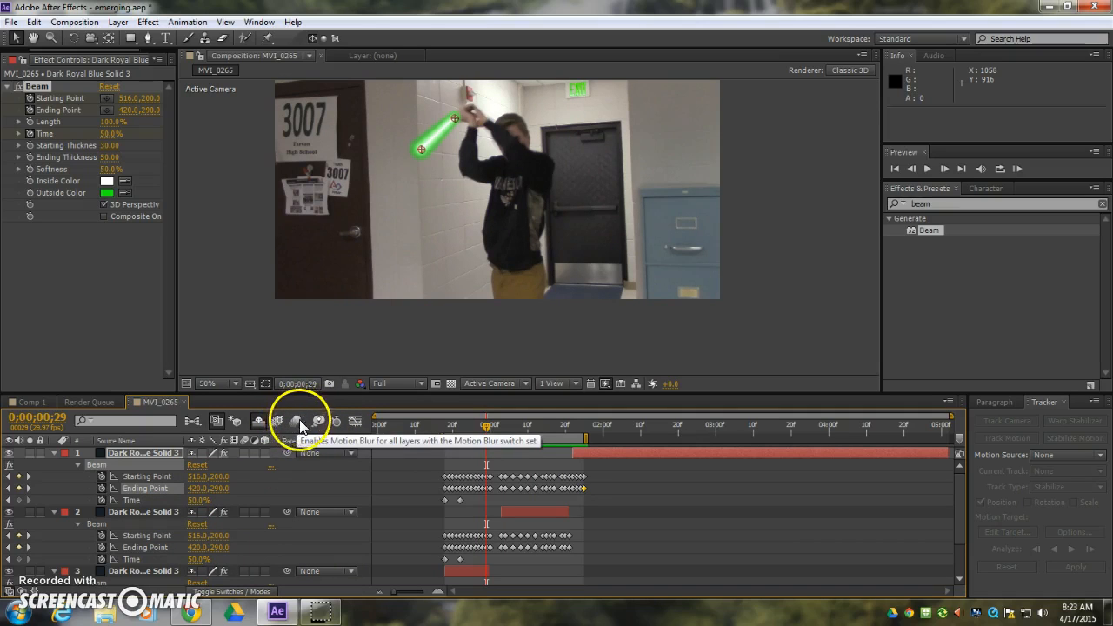
Turn on motion blur for the three Dark Royal Blue Solid 3 beam layers.
{"action": "left_click", "coordinate": [298, 422]}
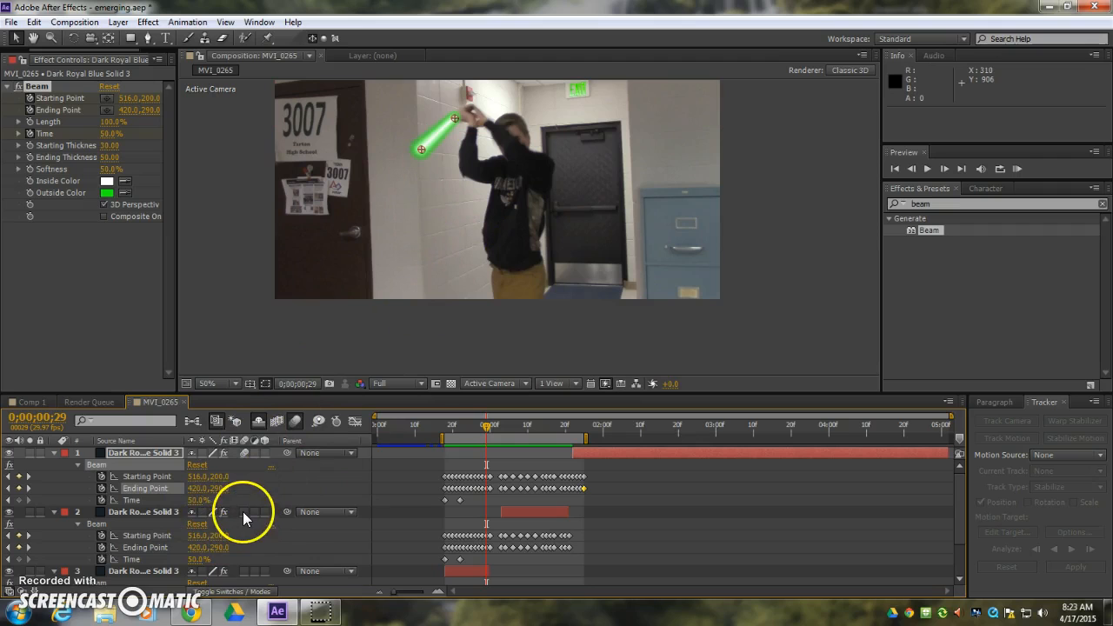
{"action": "left_click", "coordinate": [244, 571]}
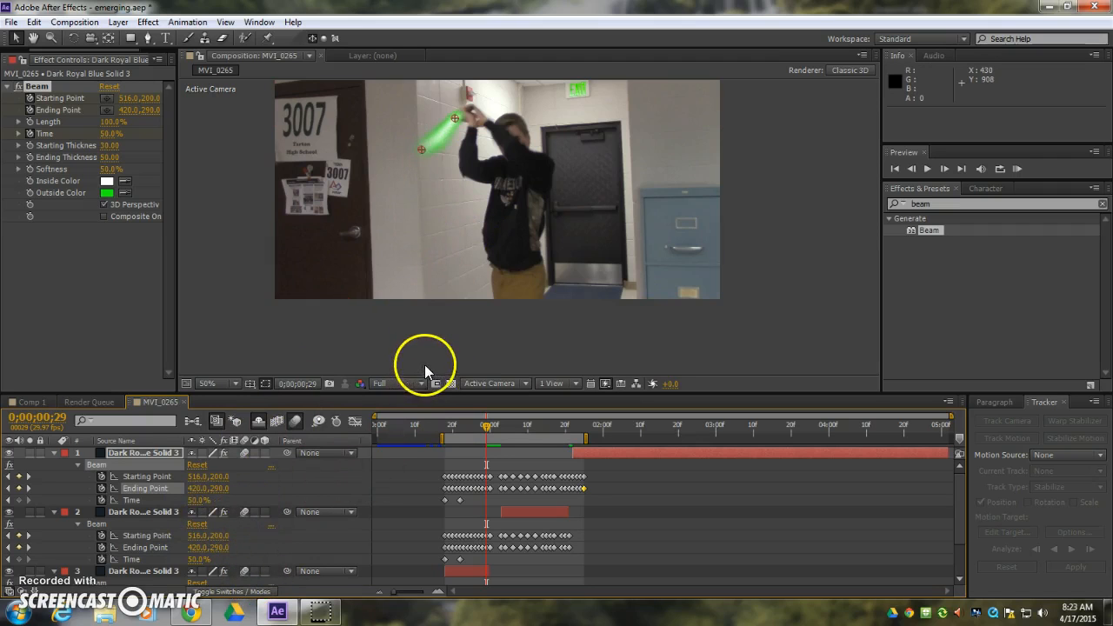
Play a RAM preview of the motion-blurred beam and examine the blur on the frame at 0;00;00;22.
{"action": "key", "text": "KP_0"}
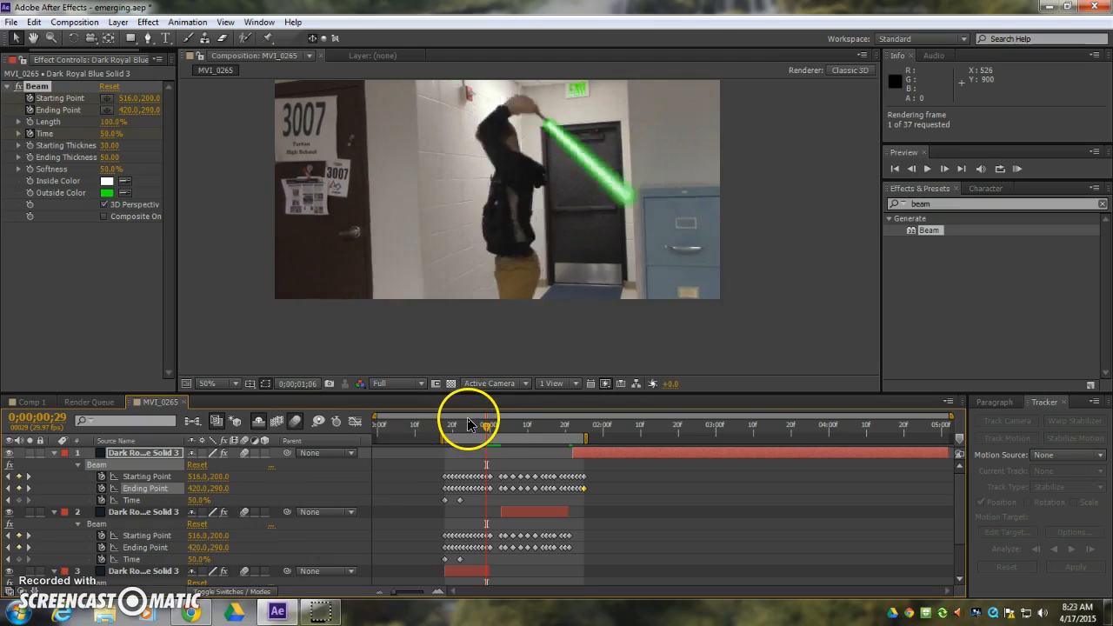
{"action": "left_click", "coordinate": [483, 424]}
{"action": "left_click_drag", "start_coordinate": [483, 424], "coordinate": [459, 426]}
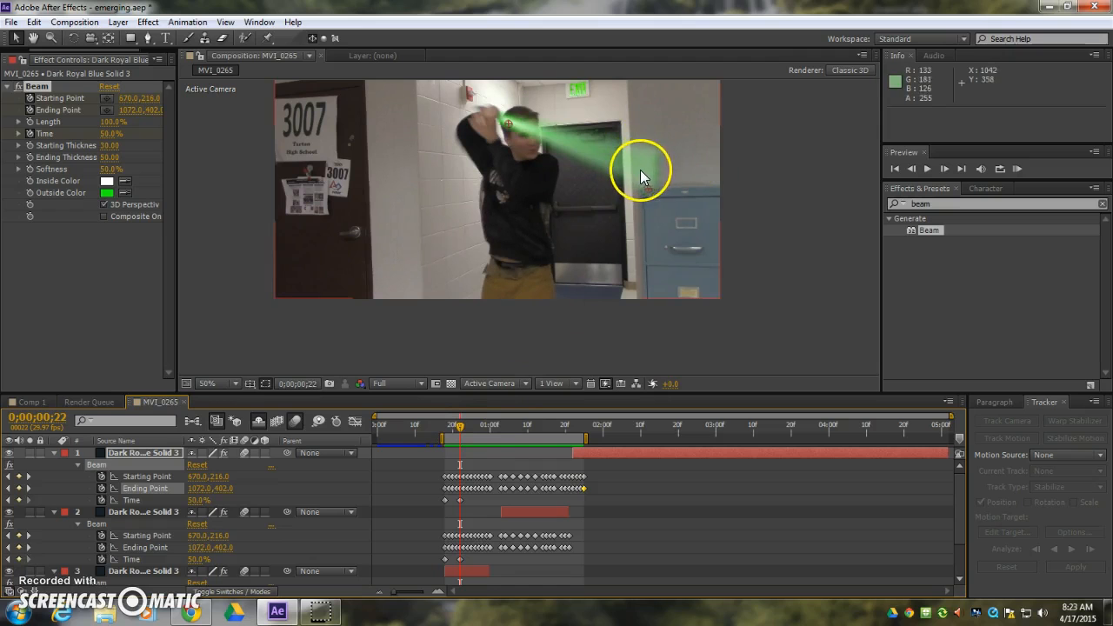
{"action": "key", "text": "KP_0"}
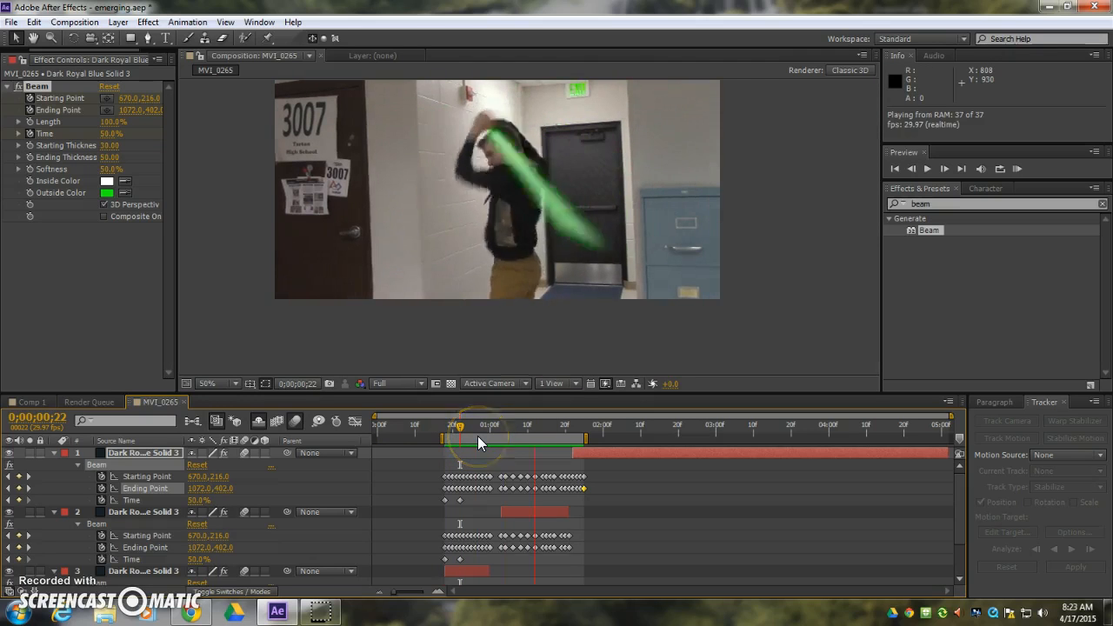